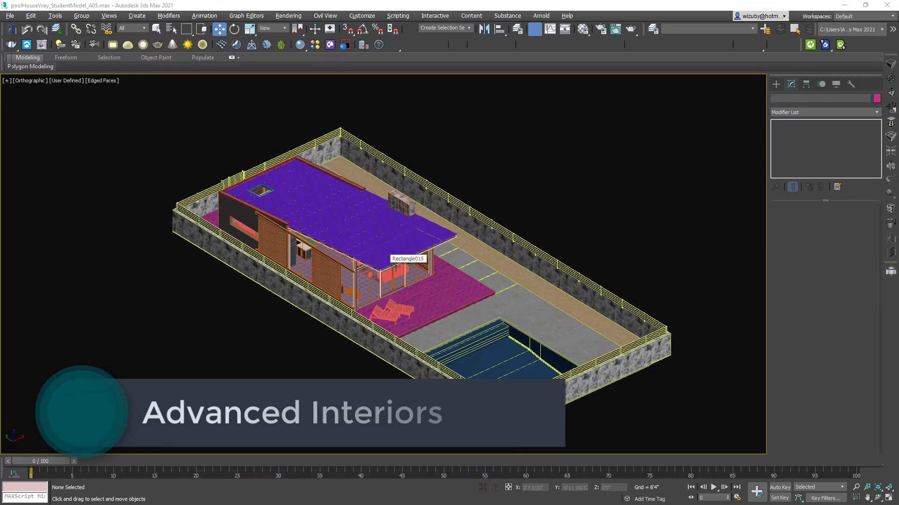
- Select patio Rectangle010, orbit around the pool house, then pan into the living room
click(452, 284)
alt+middle_drag(541, 299, 449, 302)
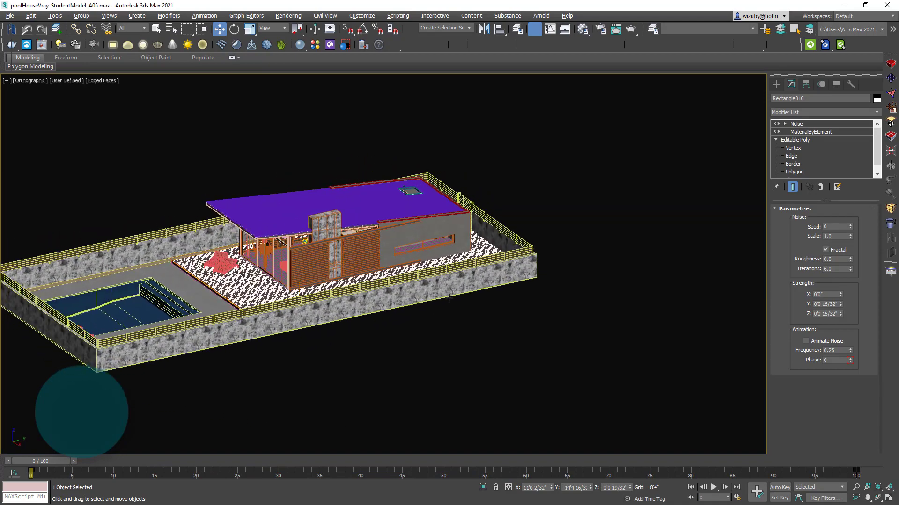
alt+middle_drag(449, 301, 547, 298)
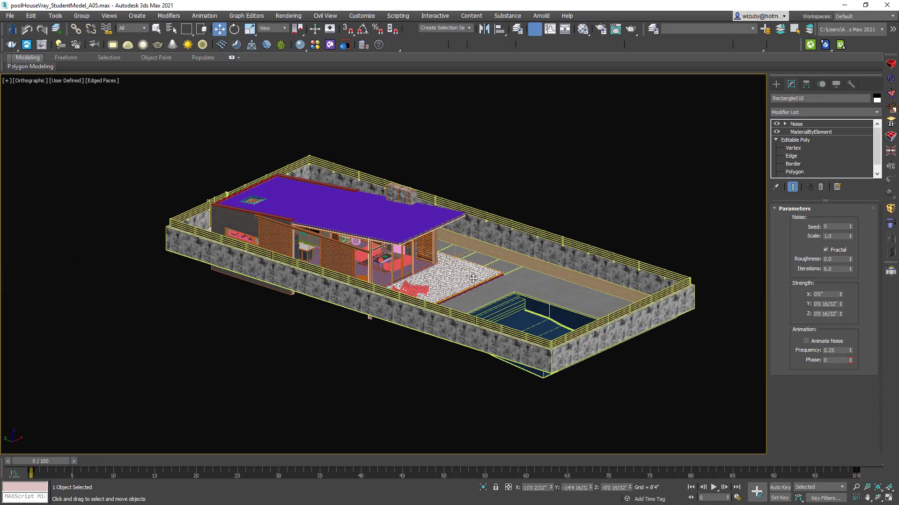
scroll(460, 245, up, 2)
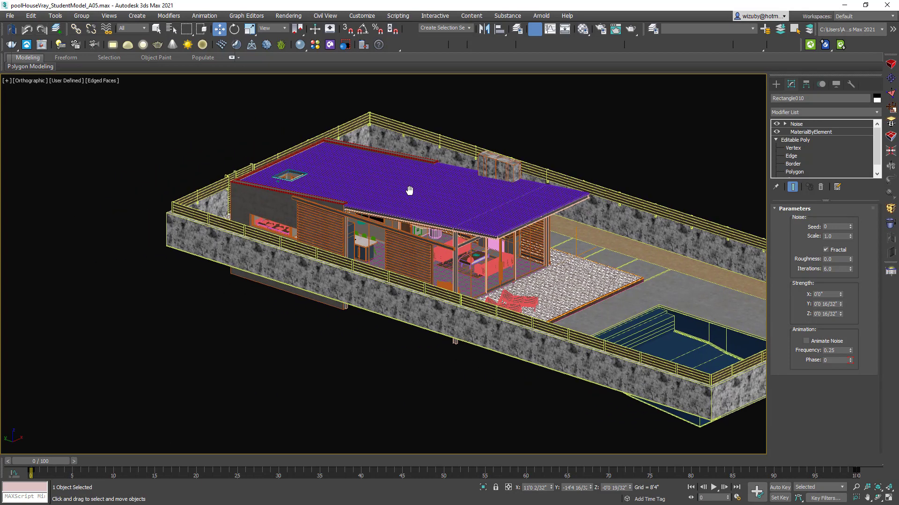
middle_drag(280, 197, 403, 190)
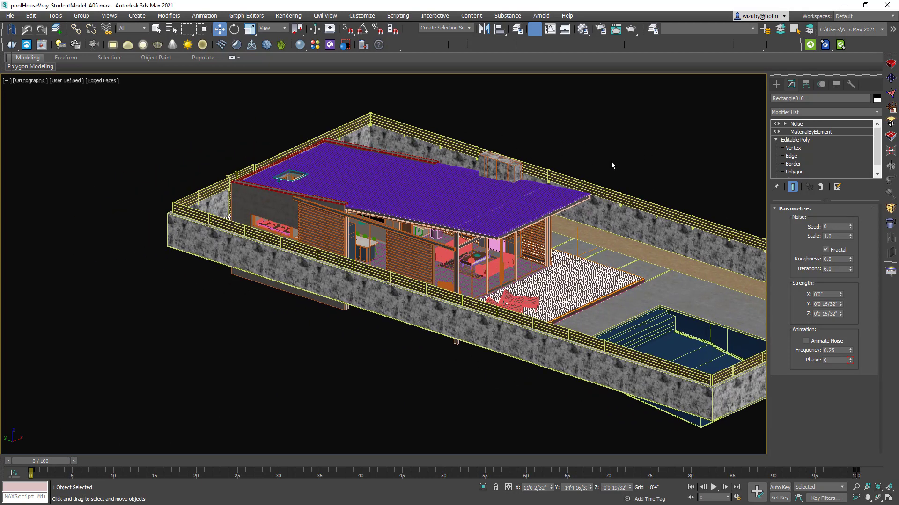
middle_drag(614, 165, 520, 154)
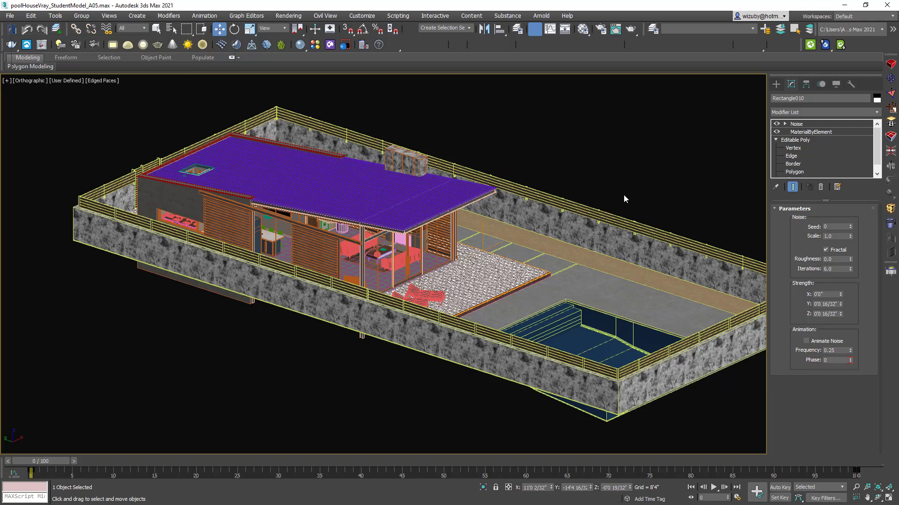
alt+middle_drag(629, 194, 620, 189)
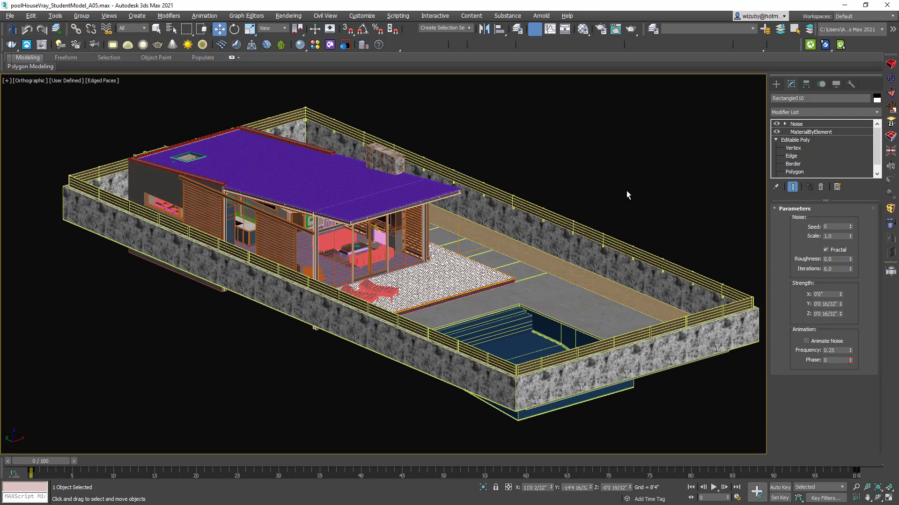
alt+middle_drag(620, 188, 640, 191)
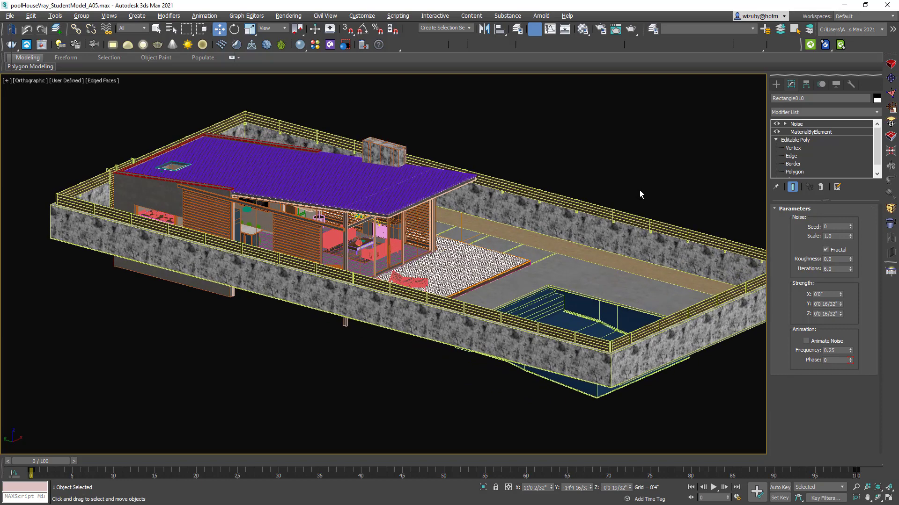
scroll(336, 189, up, 5)
middle_drag(385, 214, 443, 217)
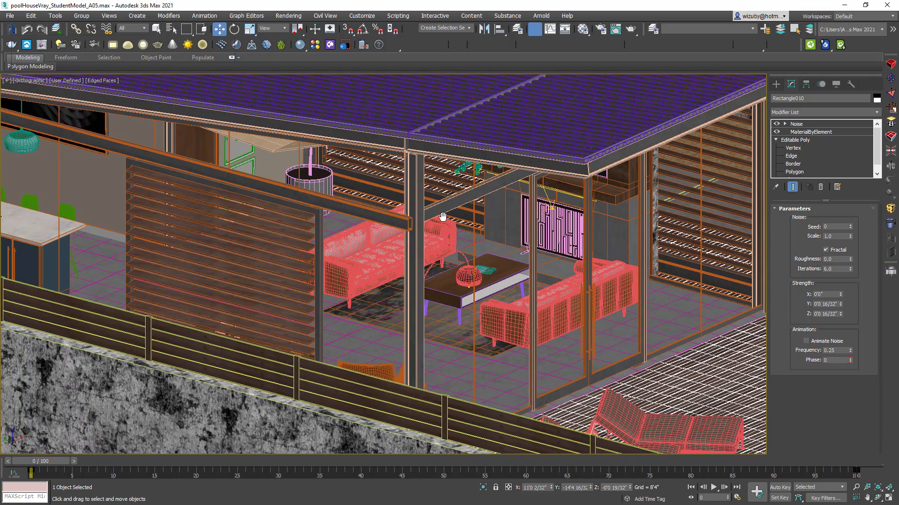
scroll(446, 206, down, 3)
- Select Rectangle6633 and orbit from the pool-side corner to an elevated three-quarter view
click(445, 206)
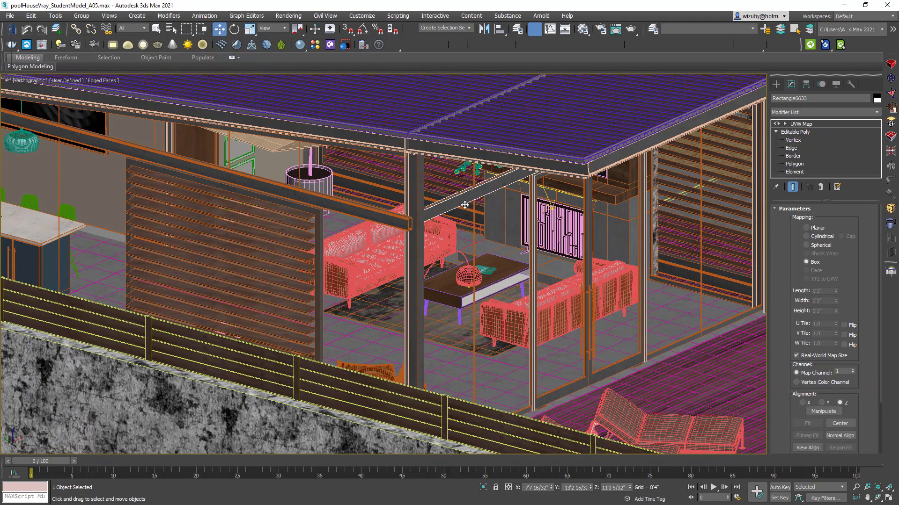
scroll(509, 219, down, 3)
mouse_move(509, 217)
alt+middle_down()
mouse_move(441, 213)
mouse_move(543, 210)
alt+middle_up()
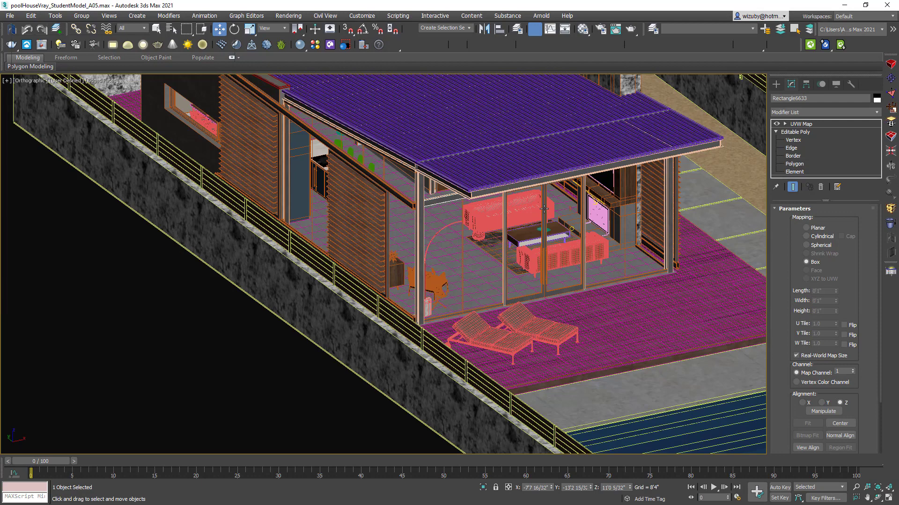
scroll(560, 203, down, 3)
scroll(559, 203, down, 2)
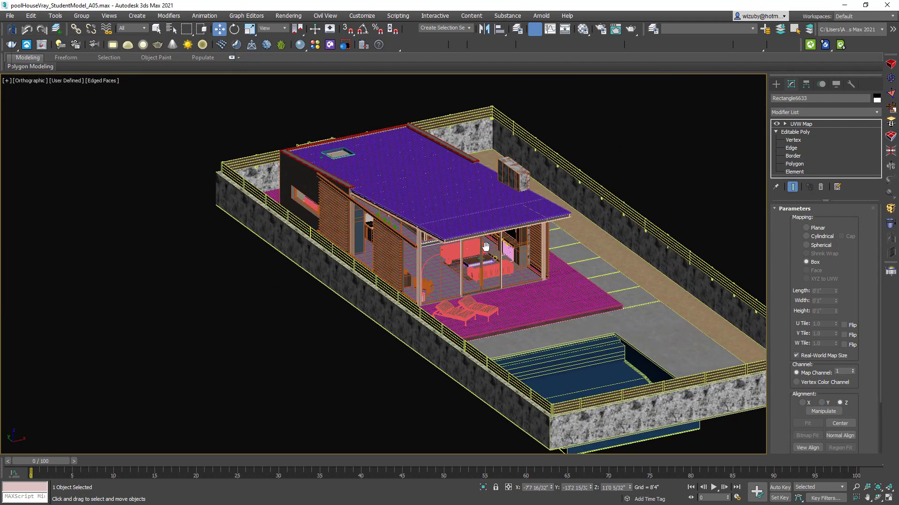
scroll(498, 261, down, 2)
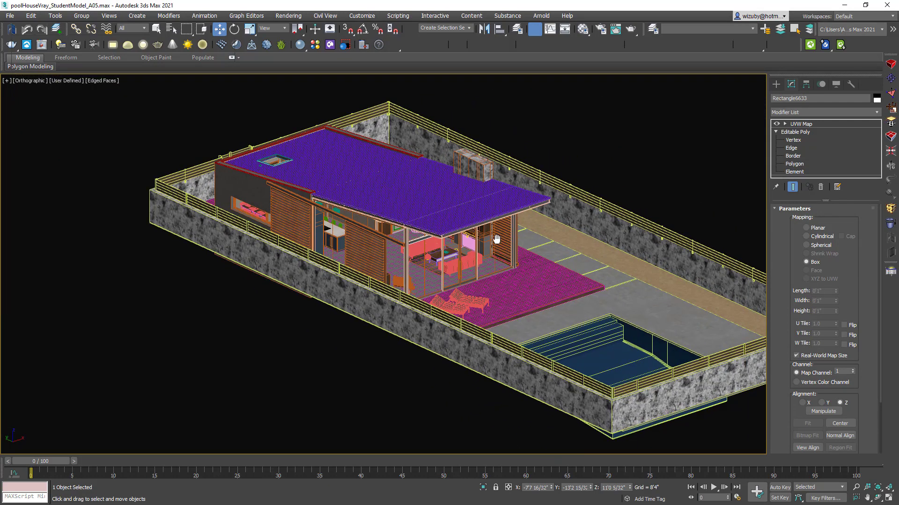
scroll(596, 291, up, 2)
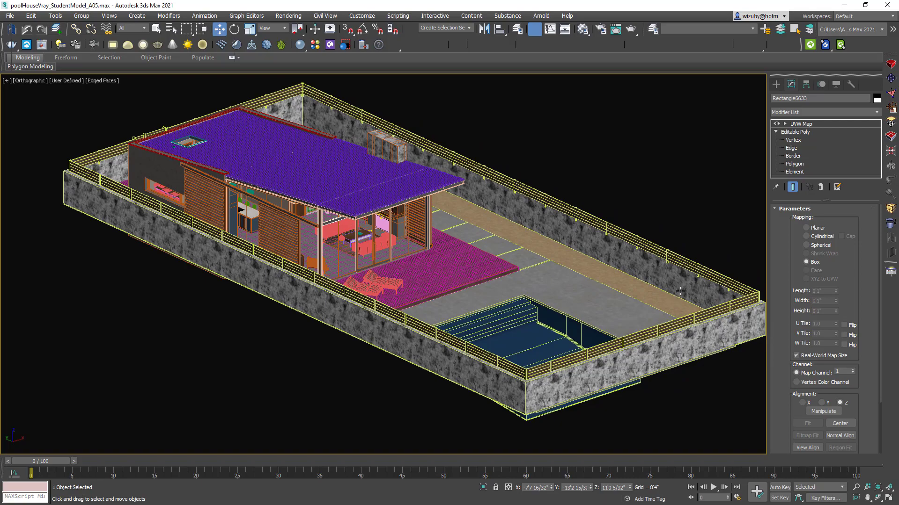
scroll(622, 260, down, 2)
mouse_move(683, 302)
alt+middle_down()
mouse_move(583, 293)
mouse_move(736, 297)
alt+middle_up()
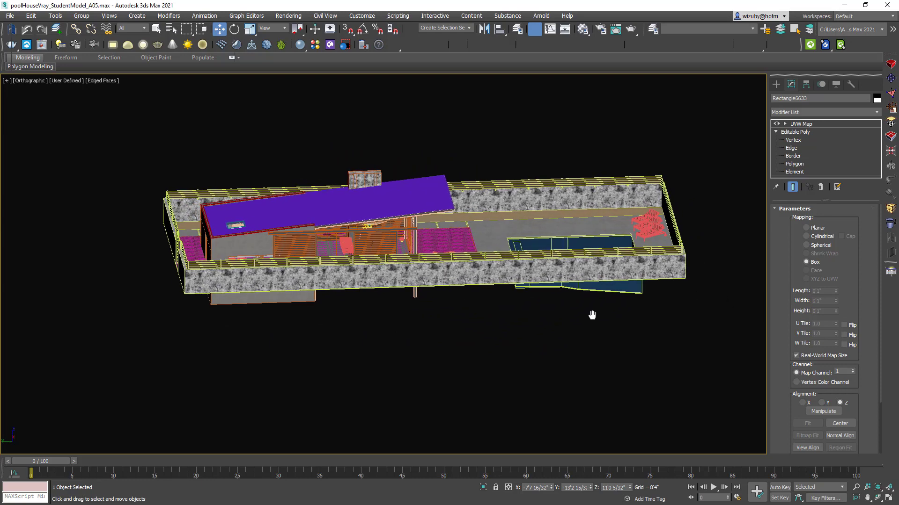
middle_drag(592, 315, 616, 382)
scroll(422, 319, down, 3)
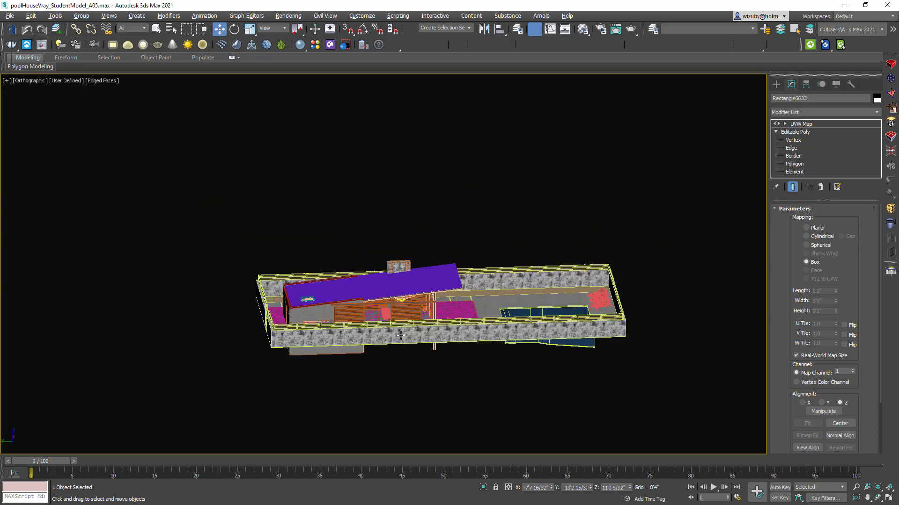
scroll(401, 336, up, 4)
alt+middle_drag(534, 356, 410, 358)
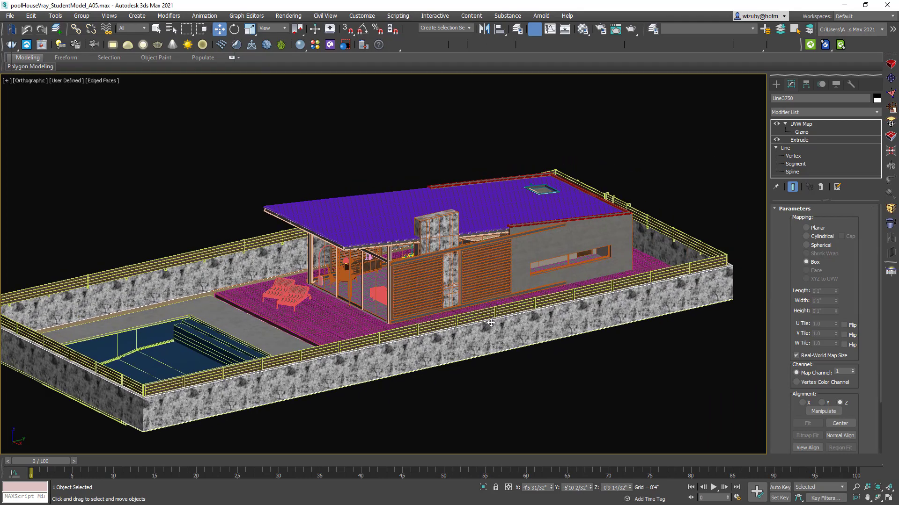
scroll(475, 284, up, 5)
- Select the glass group and louver Rectangle6574, then view the house from the opposite side
click(476, 284)
click(453, 328)
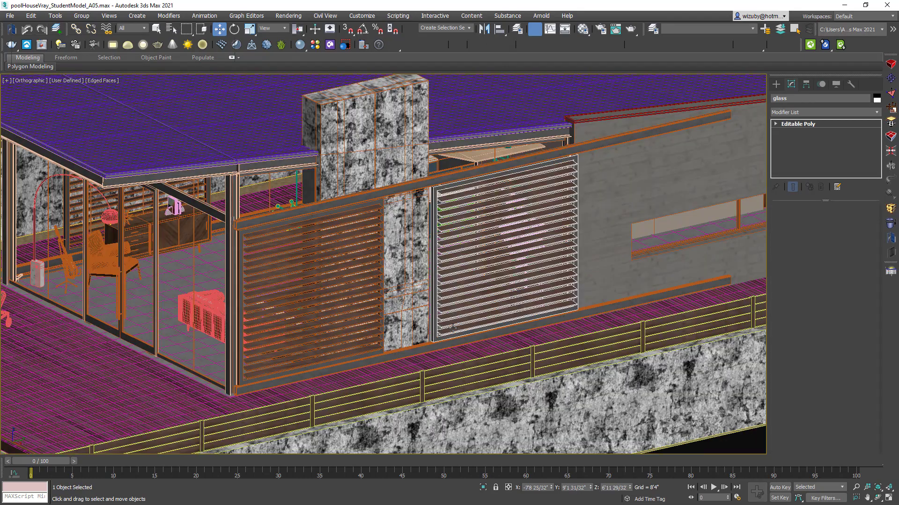
scroll(370, 326, down, 3)
scroll(370, 326, down, 2)
mouse_move(371, 327)
alt+middle_down()
mouse_move(437, 325)
mouse_move(505, 305)
mouse_move(511, 319)
mouse_move(532, 320)
mouse_move(538, 288)
alt+middle_up()
scroll(506, 305, down, 2)
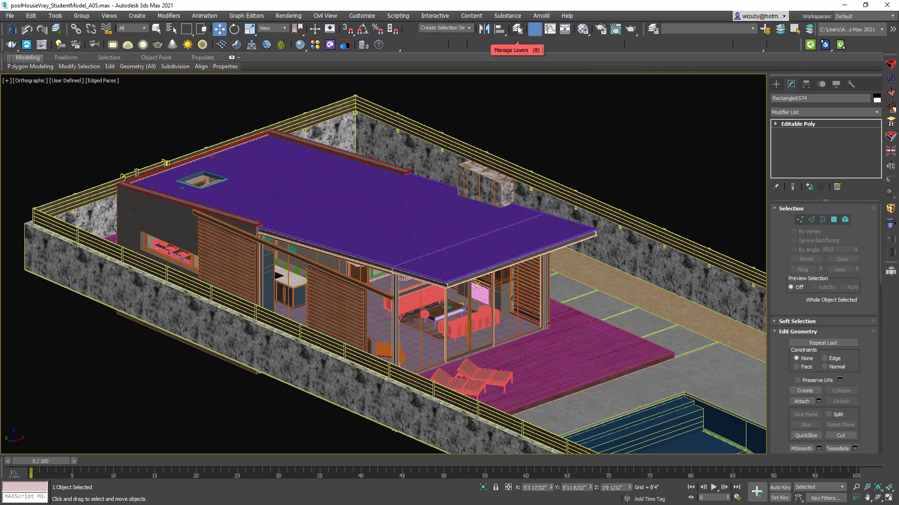
- Open the Layer Explorer, move it aside, and select the left lounge chair
click(652, 29)
drag(615, 95, 659, 77)
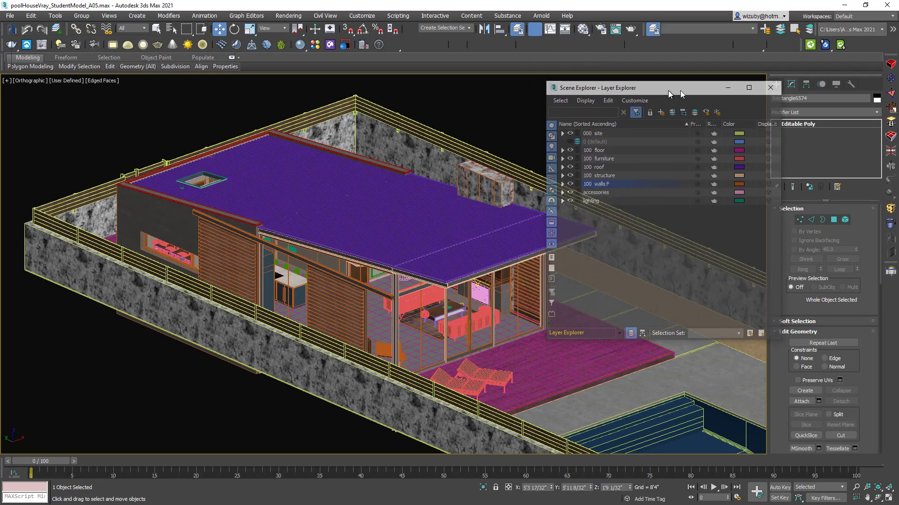
alt+middle_drag(442, 167, 406, 196)
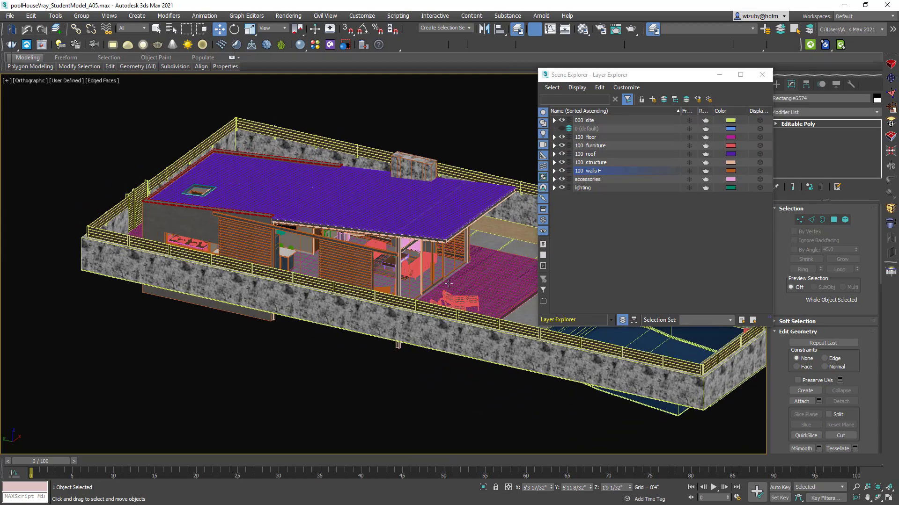
mouse_move(448, 285)
middle_down()
mouse_move(428, 253)
mouse_move(393, 253)
middle_up()
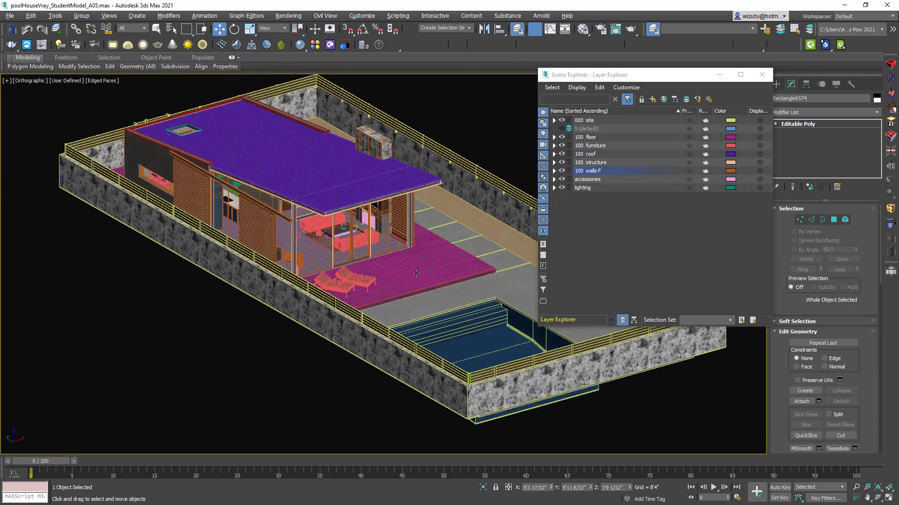
scroll(334, 286, up, 8)
click(338, 286)
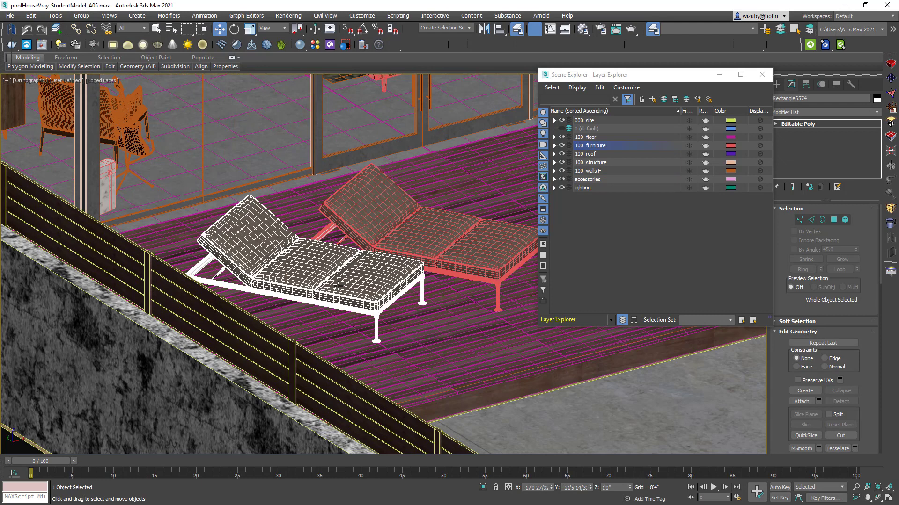
- Isolate the lounge chair with Alt+Q and view its wheel end
key(alt+q)
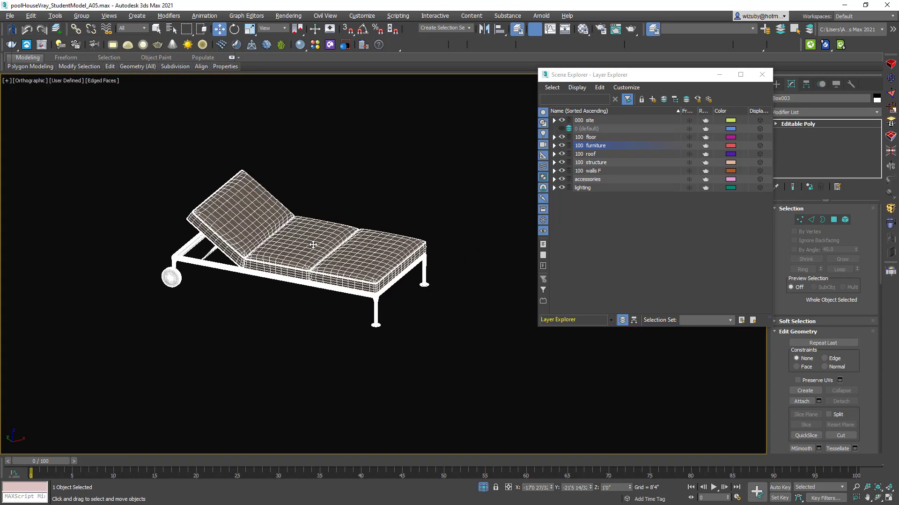
key(F4)
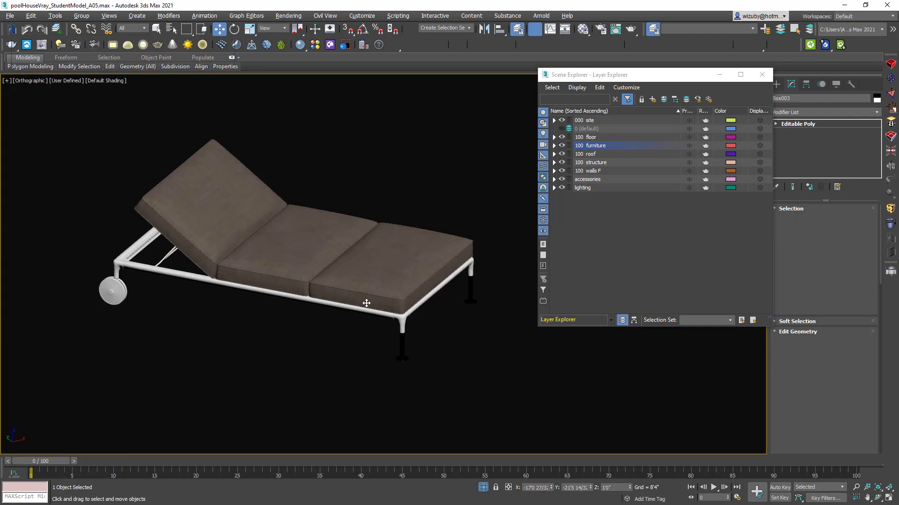
alt+middle_drag(366, 303, 539, 299)
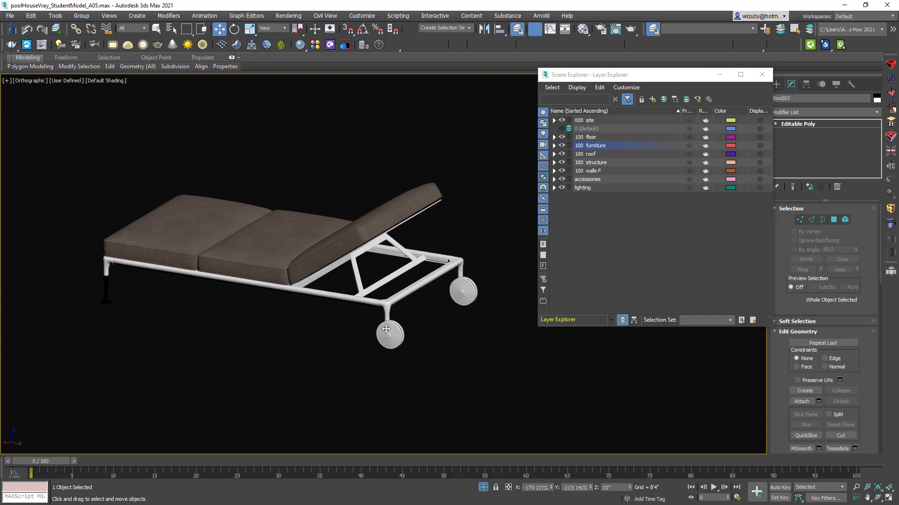
scroll(386, 329, up, 4)
- Check the chair in wireframe, then shaded with edged faces, from underside and side views
key(F3)
scroll(367, 293, down, 8)
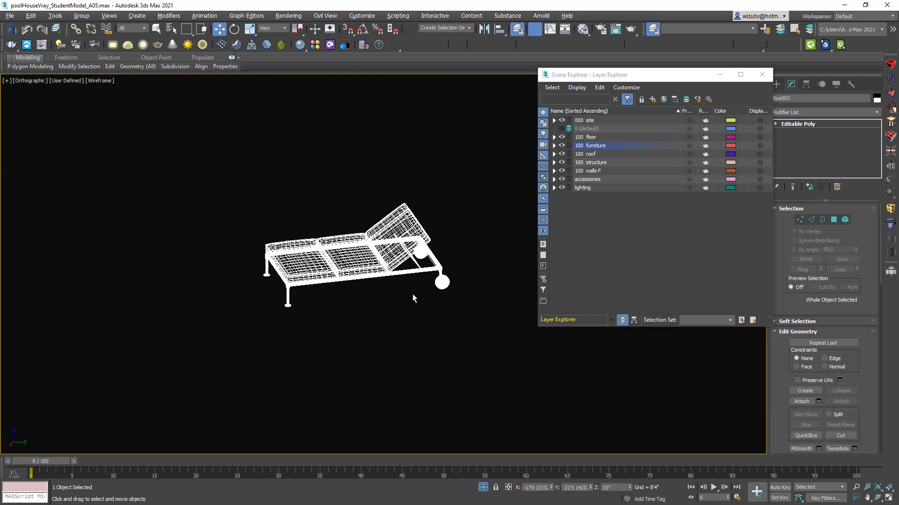
key(F3)
scroll(429, 269, up, 1)
key(F4)
scroll(368, 254, up, 5)
mouse_move(460, 272)
alt+middle_down()
mouse_move(401, 241)
mouse_move(436, 238)
mouse_move(551, 270)
alt+middle_up()
scroll(551, 270, down, 5)
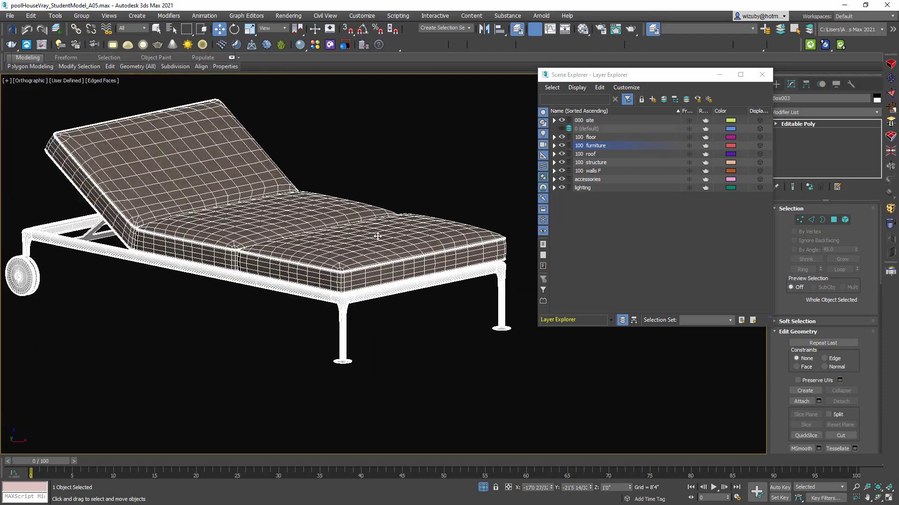
scroll(314, 242, down, 2)
alt+middle_drag(296, 241, 280, 242)
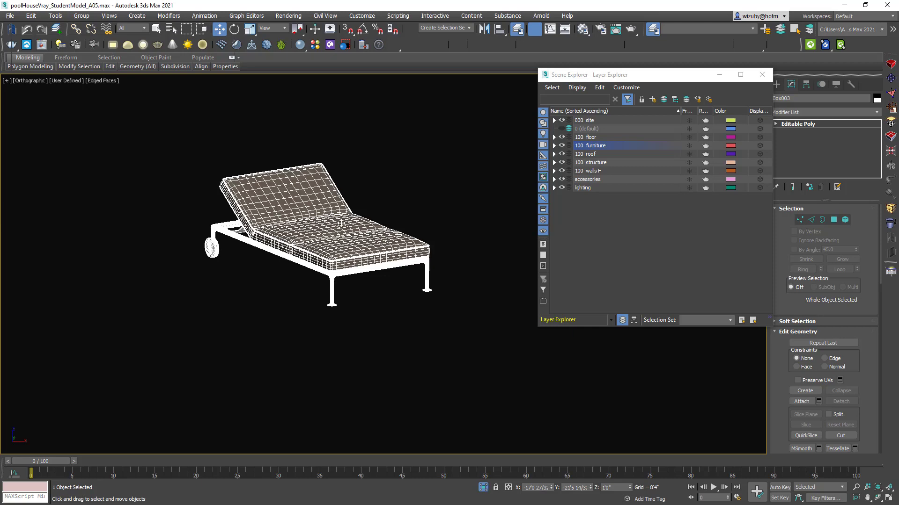
mouse_move(343, 256)
alt+middle_down()
mouse_move(358, 245)
mouse_move(372, 254)
alt+middle_up()
scroll(374, 258, up, 2)
scroll(374, 258, up, 8)
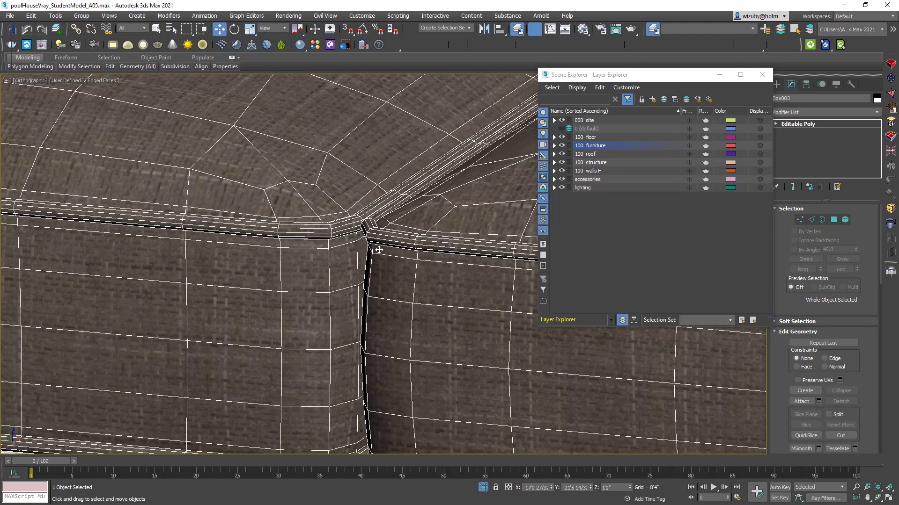
scroll(375, 259, down, 6)
scroll(374, 258, down, 3)
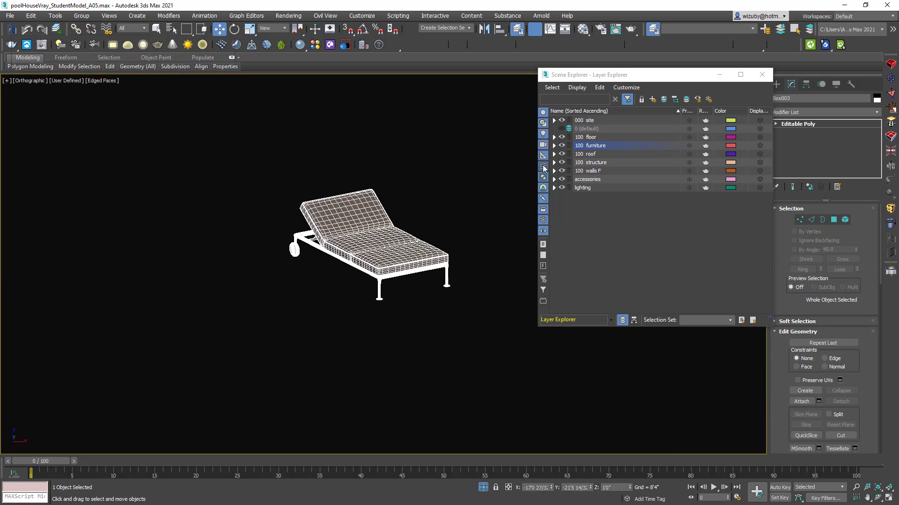
- Restore the full scene in wireframe and select the living-room couch group
click(485, 487)
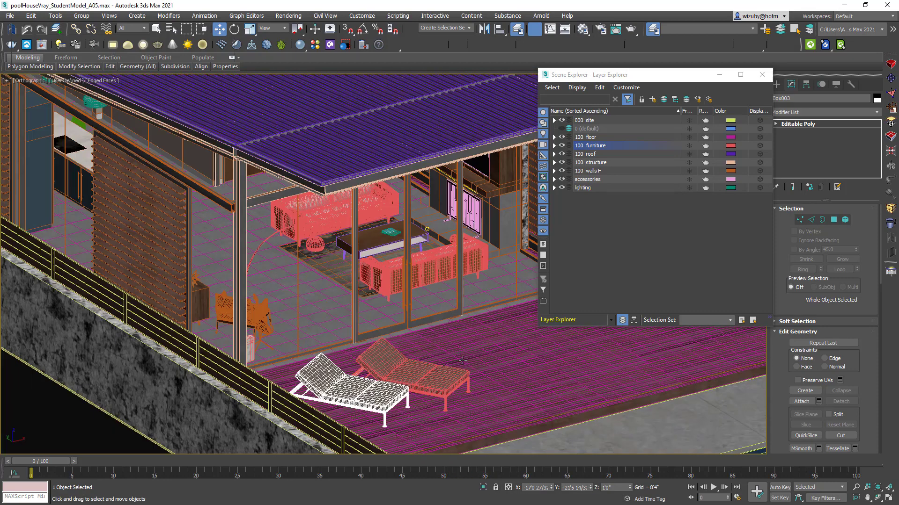
scroll(393, 313, up, 2)
scroll(373, 280, up, 3)
scroll(351, 253, up, 2)
key(F3)
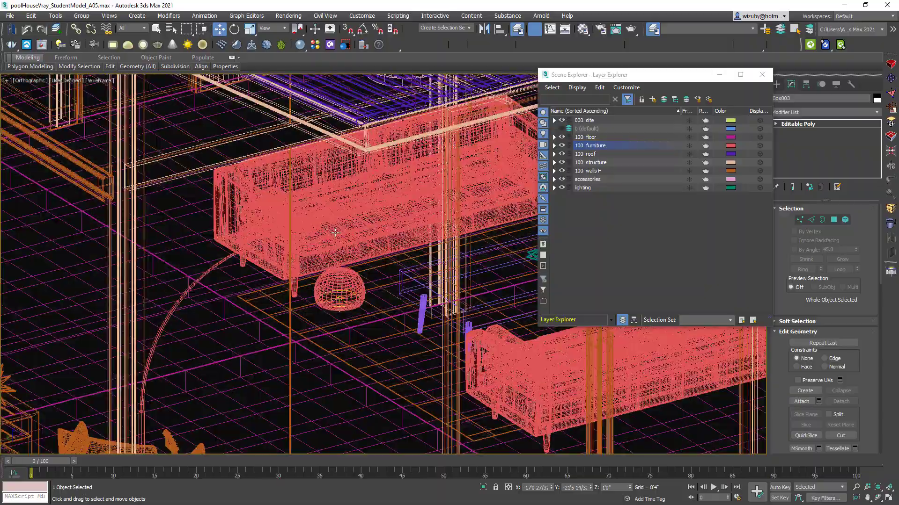
click(336, 232)
scroll(339, 232, down, 2)
scroll(358, 236, down, 2)
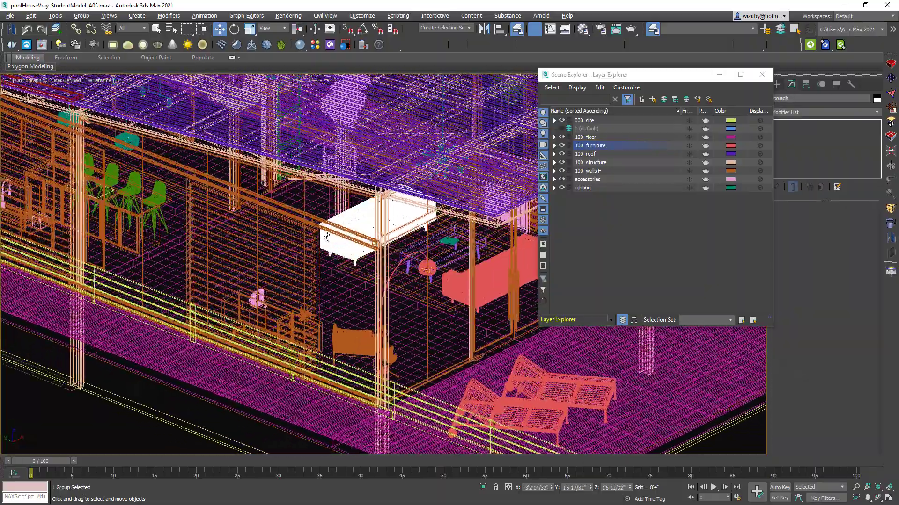
scroll(379, 240, down, 1)
scroll(397, 244, down, 2)
alt+middle_drag(395, 244, 389, 246)
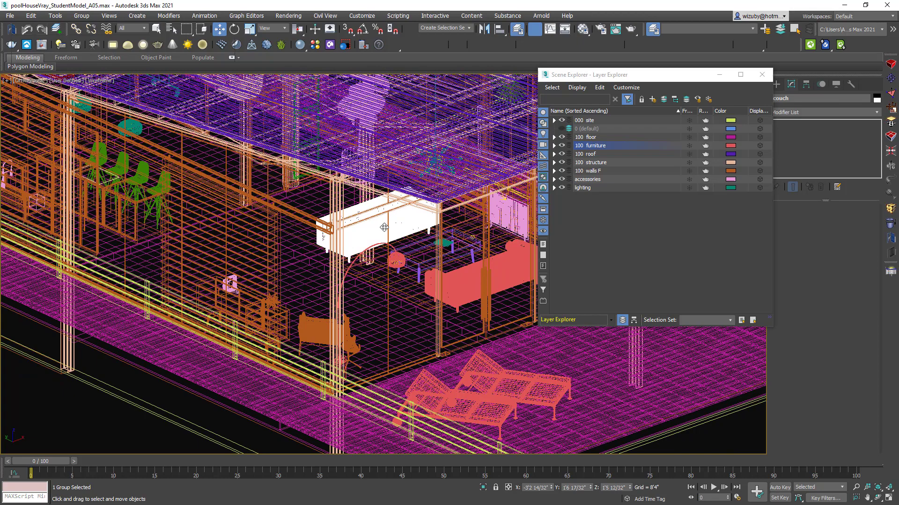
scroll(383, 227, up, 4)
- Isolate the couch in textured shading and view it from behind and front-right
key(alt+q)
key(F3)
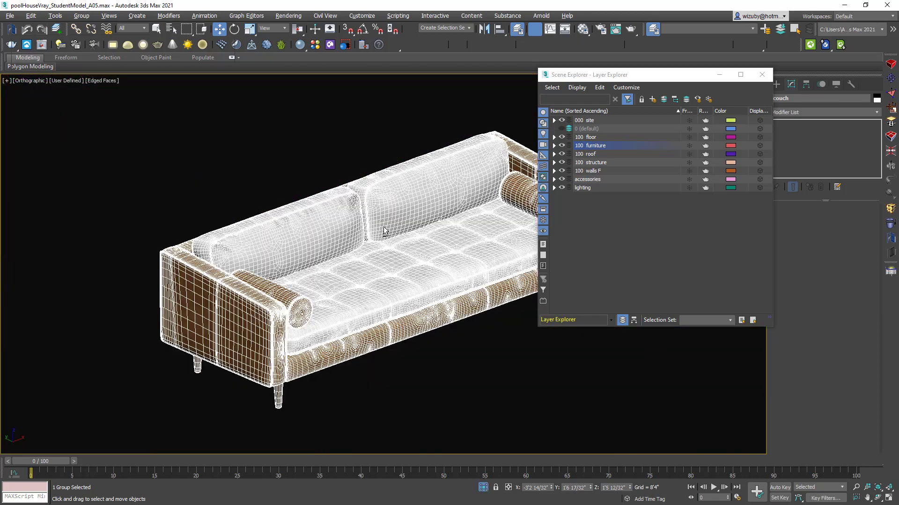
scroll(342, 277, down, 3)
alt+middle_drag(342, 277, 317, 268)
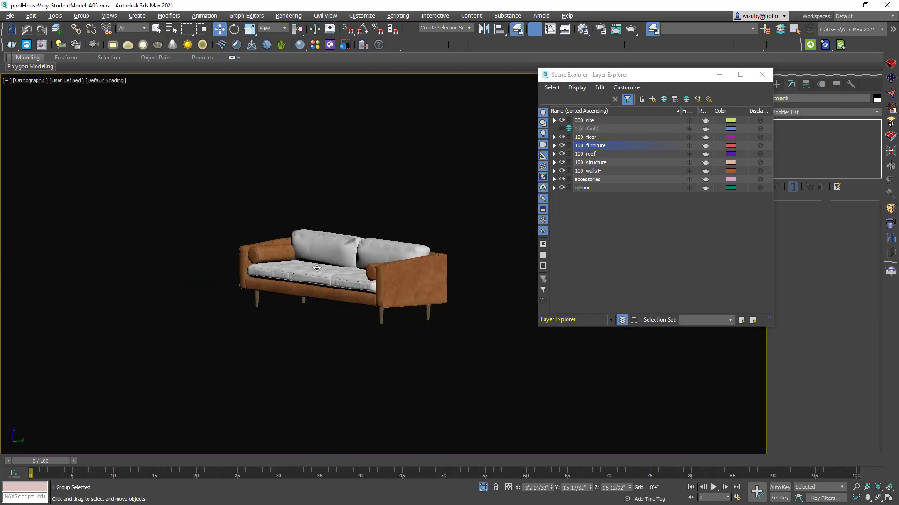
scroll(433, 302, up, 4)
scroll(276, 267, down, 3)
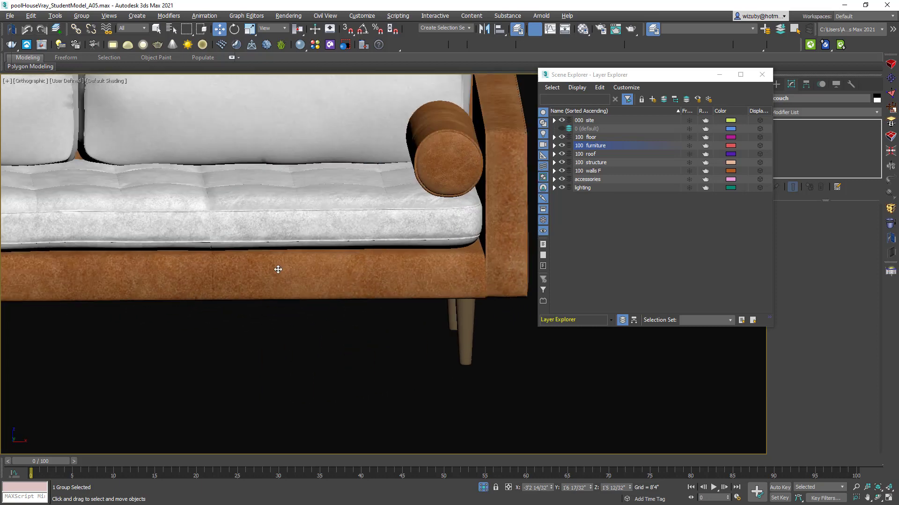
scroll(325, 266, down, 3)
scroll(345, 275, down, 3)
mouse_move(339, 289)
alt+middle_down()
mouse_move(407, 285)
mouse_move(584, 307)
alt+middle_up()
- Bring back the full scene in wireframe and select Rectangle6550
click(483, 488)
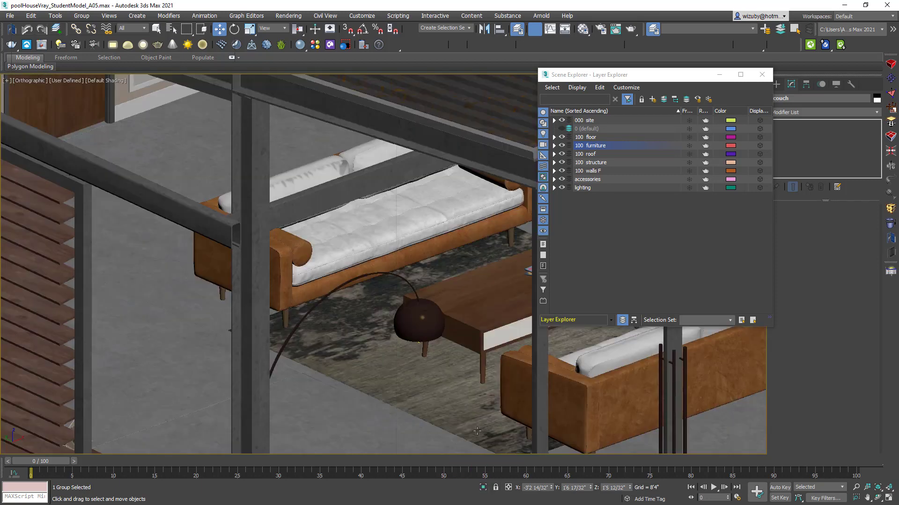
key(F3)
scroll(346, 324, up, 3)
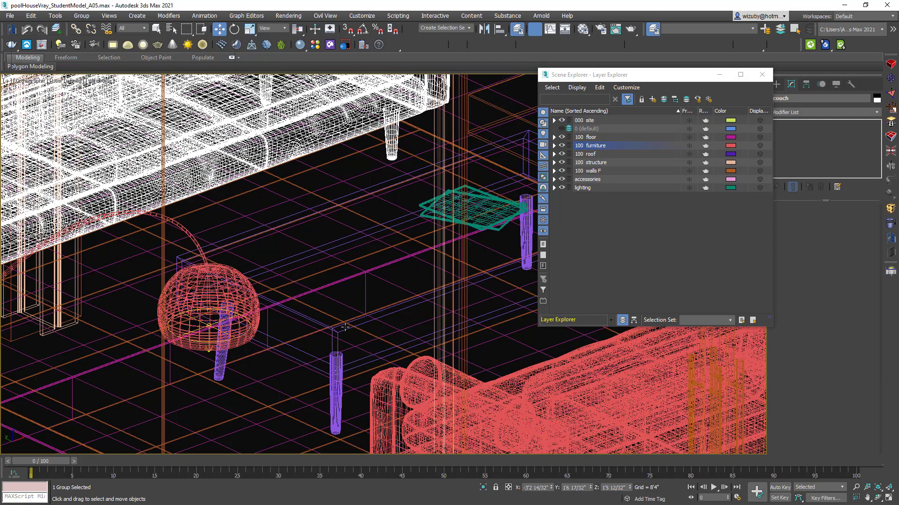
click(342, 330)
- Return to shaded display and pan across the living area toward the armchair
key(F3)
scroll(342, 330, down, 5)
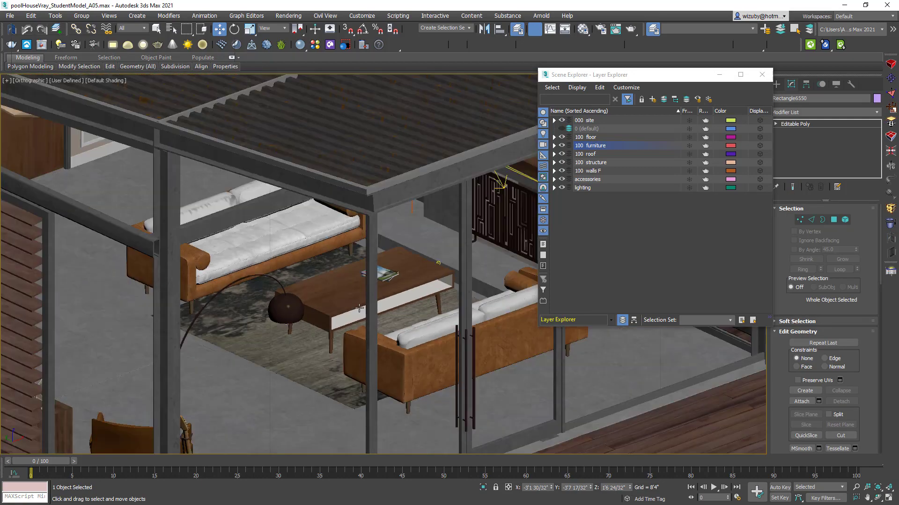
mouse_move(367, 307)
middle_down()
mouse_move(265, 314)
mouse_move(348, 293)
mouse_move(514, 323)
middle_up()
scroll(327, 306, up, 5)
scroll(327, 306, down, 5)
scroll(348, 294, down, 4)
scroll(349, 294, down, 4)
scroll(349, 286, up, 5)
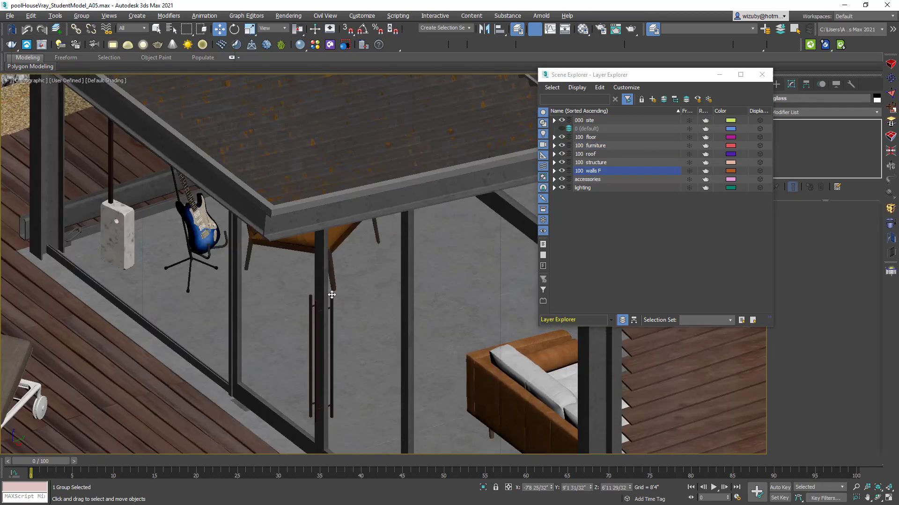
scroll(332, 294, up, 3)
scroll(332, 294, up, 2)
- Isolate the armchair and inspect it shaded with mesh edges on, then off
key(F3)
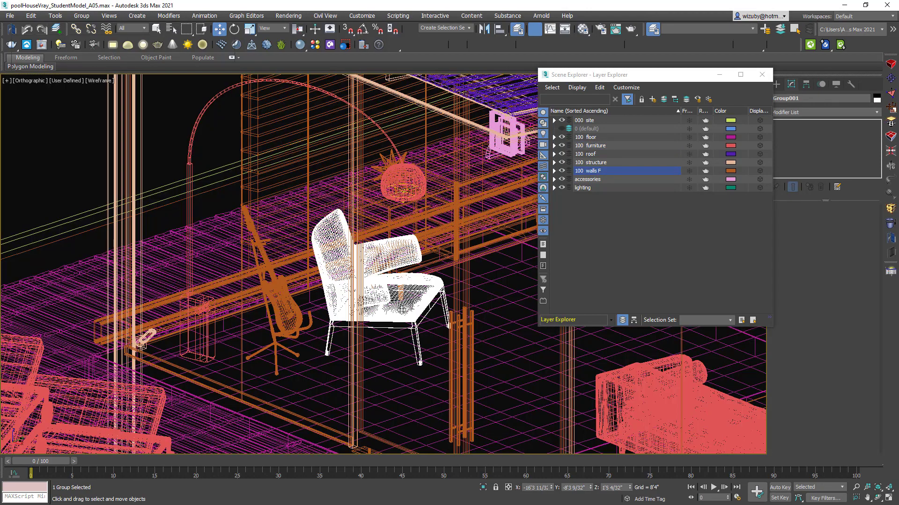
key(alt+q)
key(F3)
scroll(406, 328, down, 3)
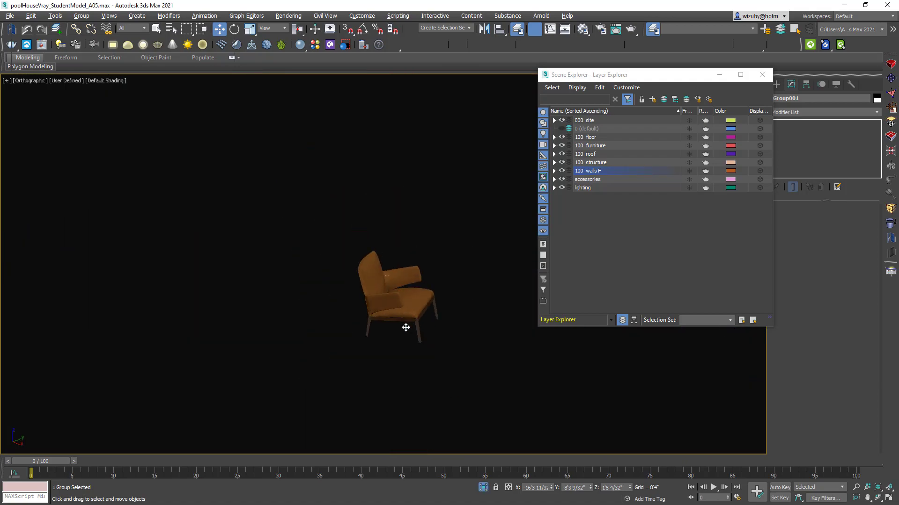
scroll(406, 328, up, 4)
key(F4)
scroll(407, 340, up, 2)
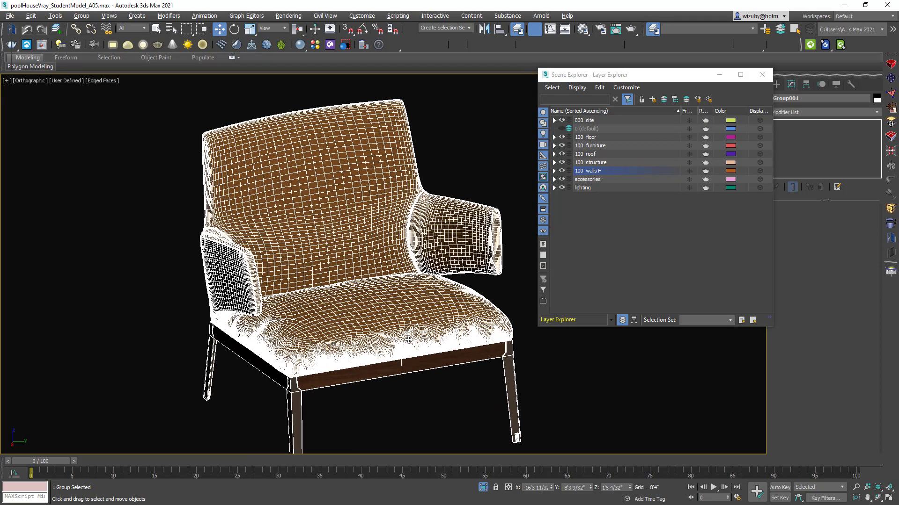
scroll(407, 340, up, 3)
scroll(407, 340, up, 1)
scroll(291, 363, down, 2)
scroll(360, 340, up, 1)
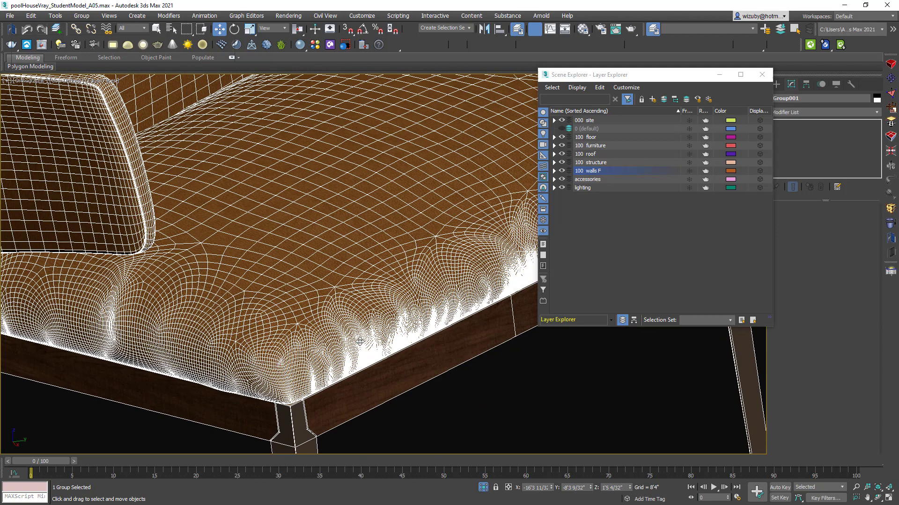
scroll(359, 341, down, 2)
scroll(379, 345, down, 4)
key(F4)
click(482, 488)
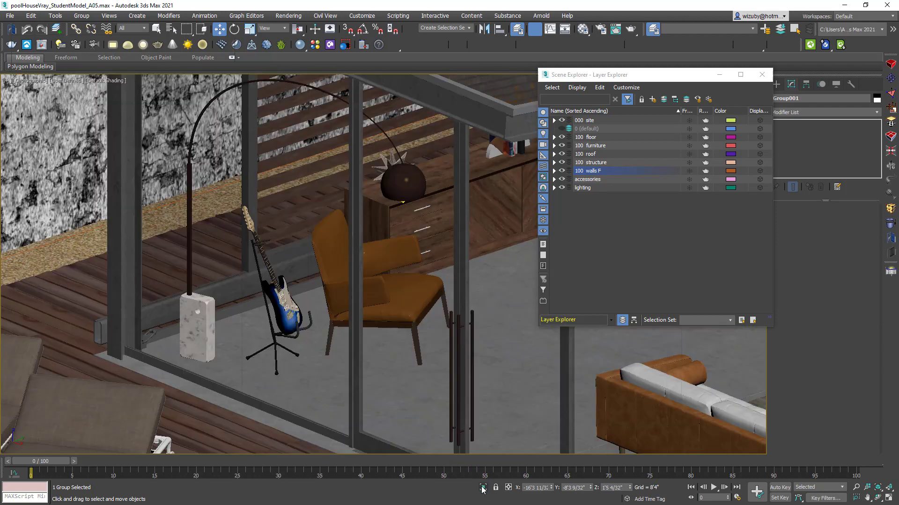
scroll(299, 324, down, 5)
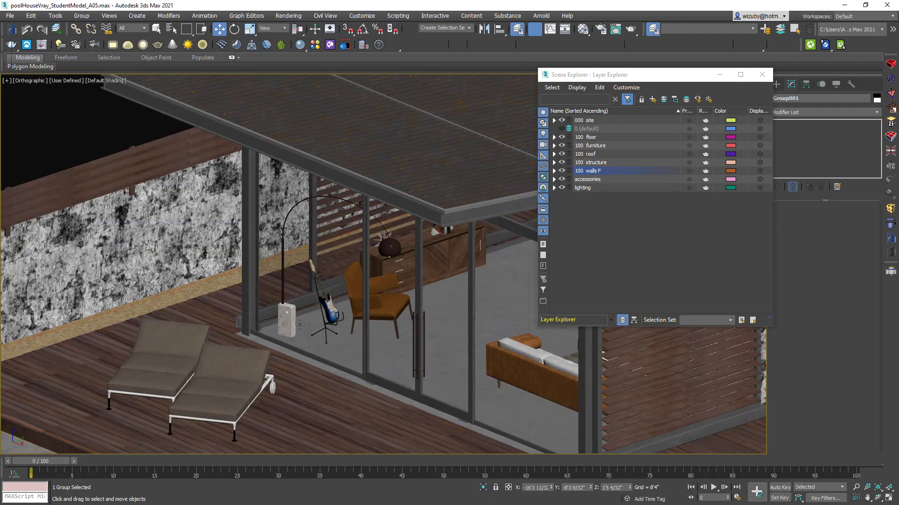
scroll(437, 258, up, 3)
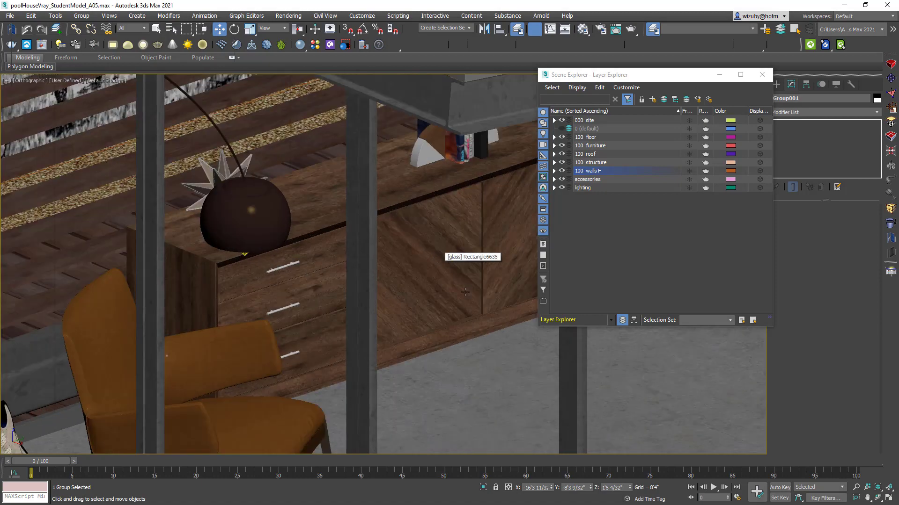
scroll(320, 233, up, 2)
scroll(319, 234, up, 1)
scroll(319, 233, down, 2)
scroll(316, 246, down, 1)
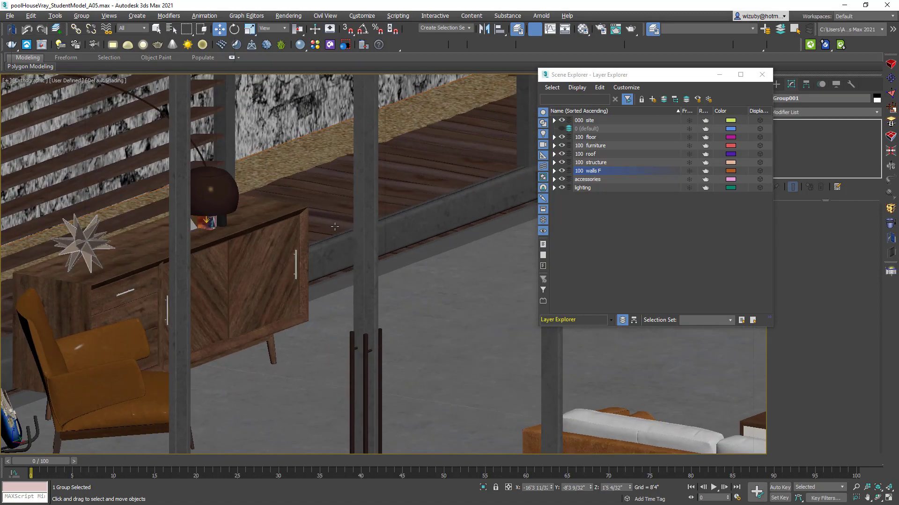
scroll(312, 266, down, 2)
scroll(311, 279, down, 1)
scroll(311, 278, up, 2)
scroll(301, 239, up, 2)
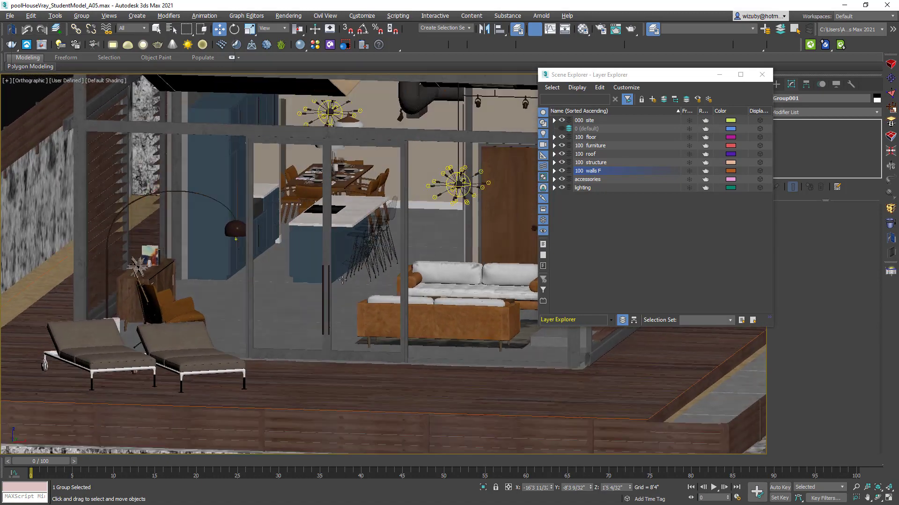
scroll(295, 212, up, 1)
scroll(296, 212, up, 3)
scroll(295, 212, down, 2)
scroll(358, 297, down, 3)
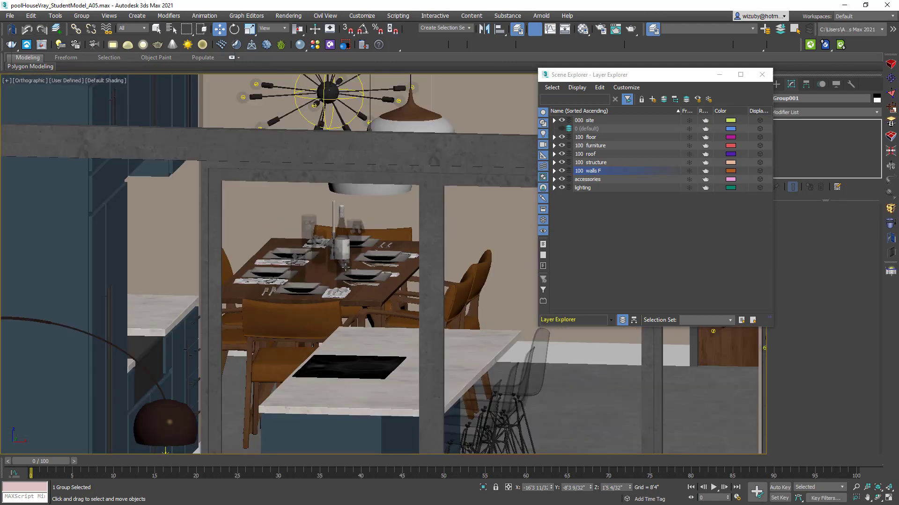
scroll(357, 298, down, 1)
scroll(316, 199, down, 3)
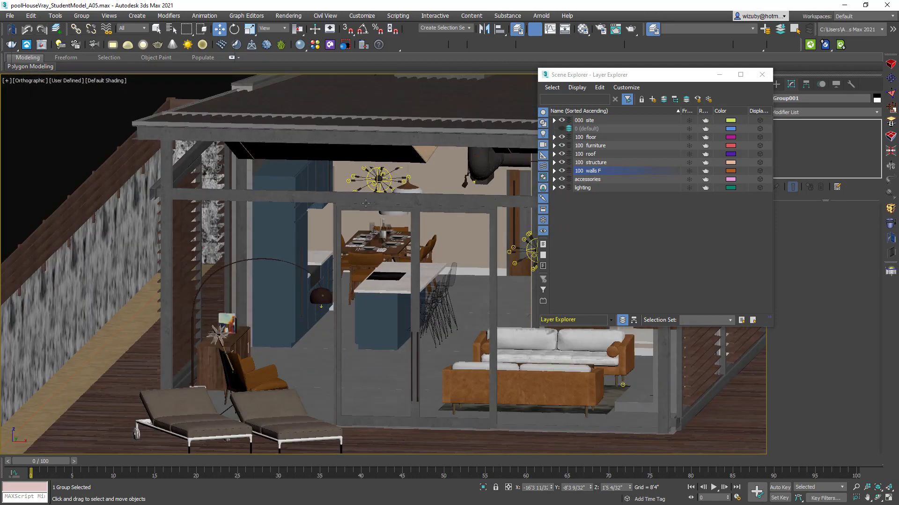
scroll(248, 221, down, 2)
scroll(249, 220, down, 2)
alt+middle_drag(249, 221, 351, 211)
scroll(351, 211, up, 2)
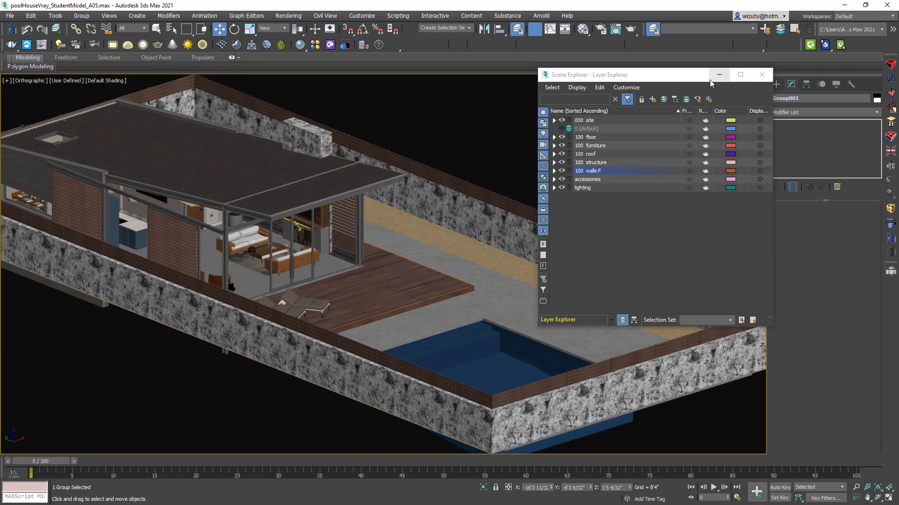
- Hide all layers except 000 site, then view the site wall from low down
mouse_move(690, 78)
mouse_down()
mouse_move(625, 93)
mouse_move(638, 94)
mouse_up()
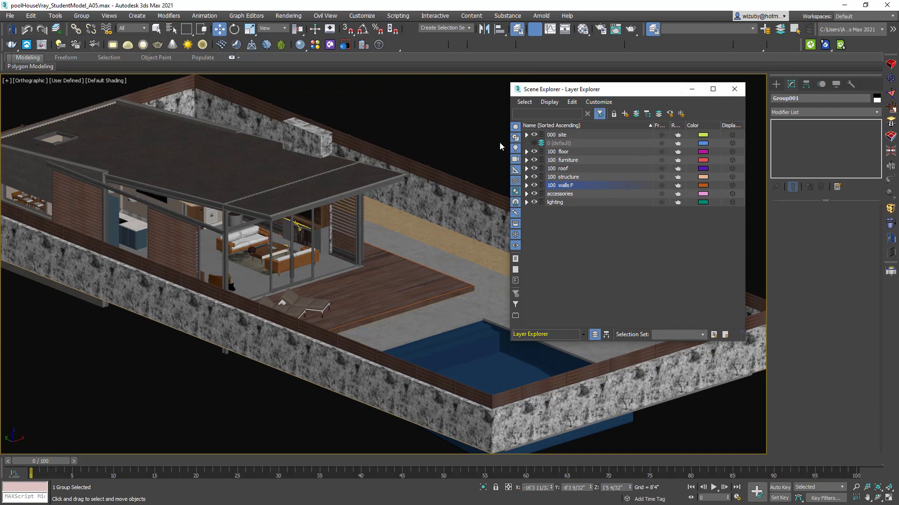
click(670, 114)
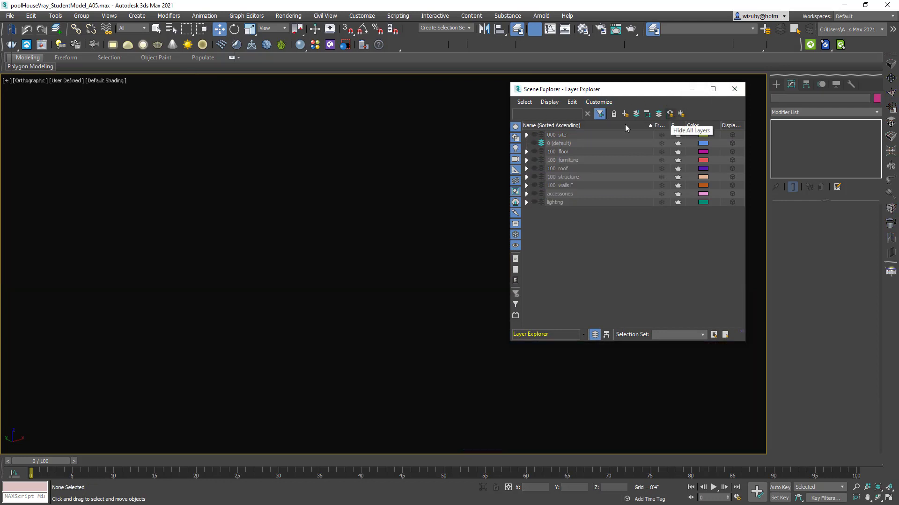
click(533, 135)
alt+middle_drag(394, 163, 361, 187)
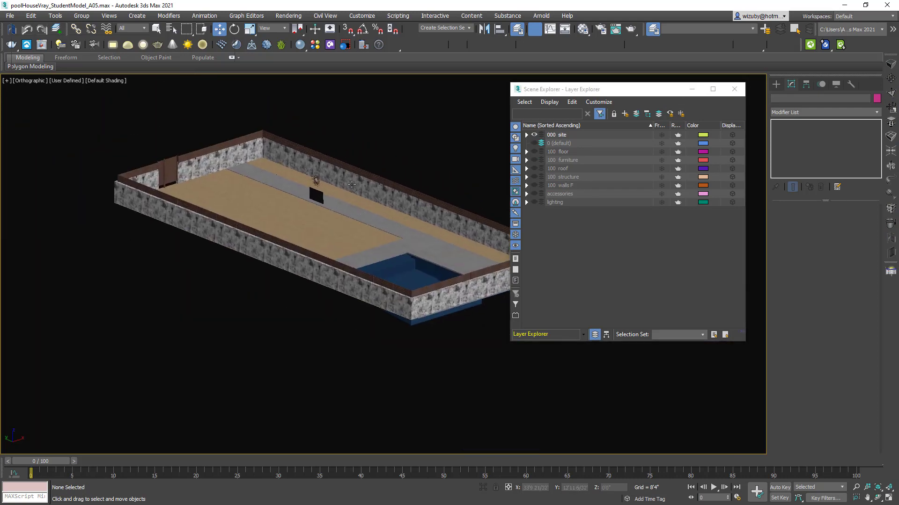
scroll(362, 188, up, 5)
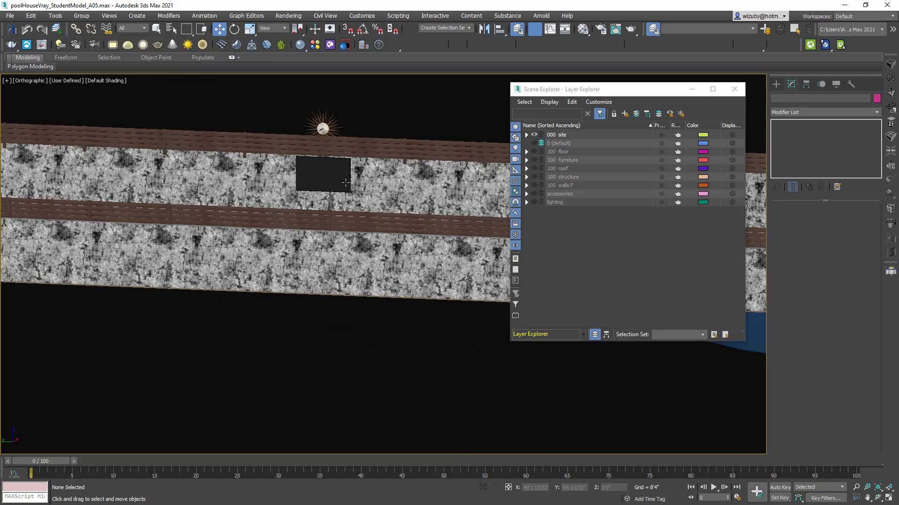
- Move the dark wall panel and wall clock onto the accessories layer
click(344, 163)
key(F3)
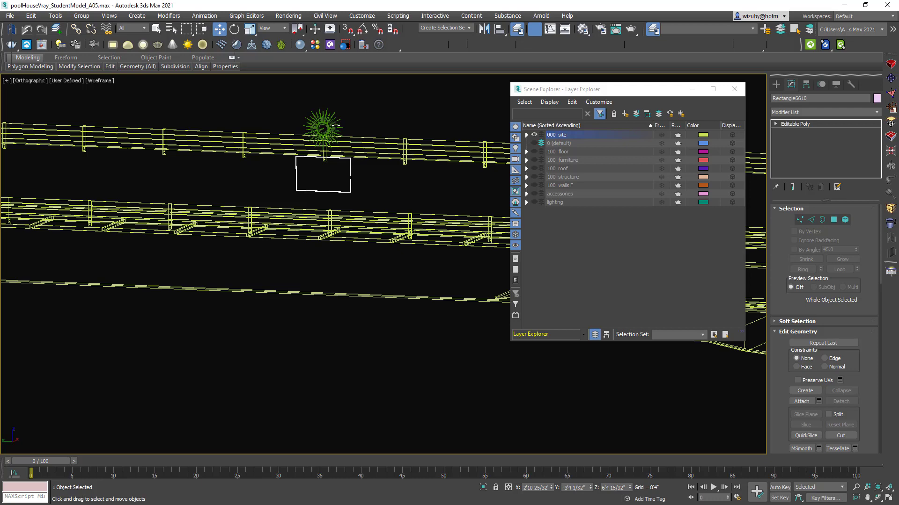
ctrl+click(328, 121)
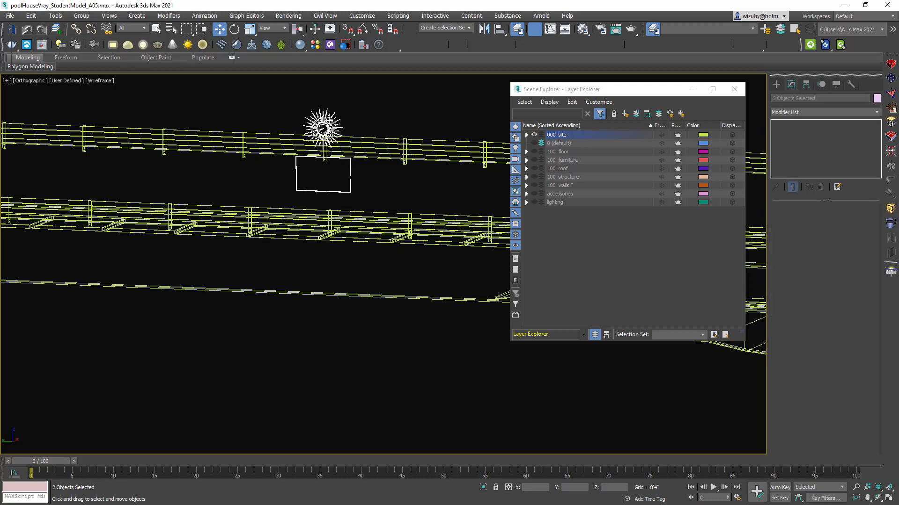
click(540, 192)
click(635, 114)
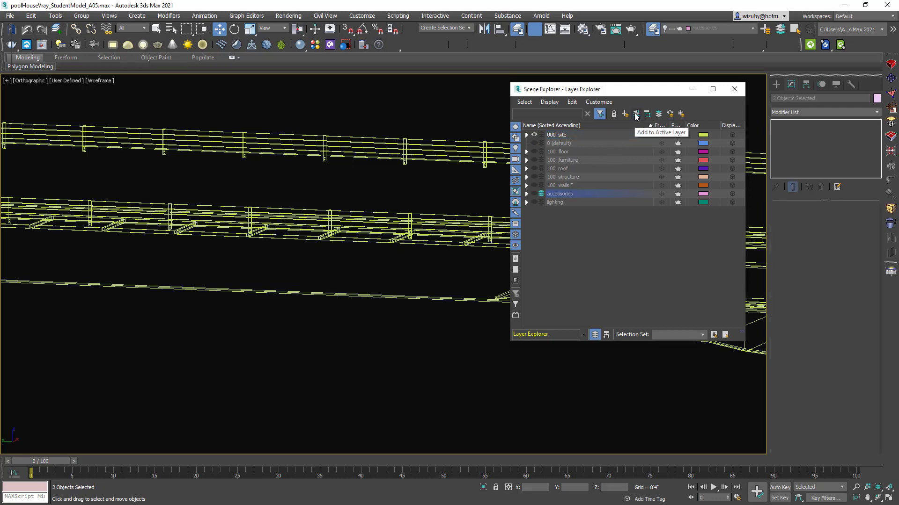
- Select the site ground shape and pan toward the pool in shaded display
click(428, 172)
scroll(429, 203, up, 2)
middle_drag(430, 203, 330, 214)
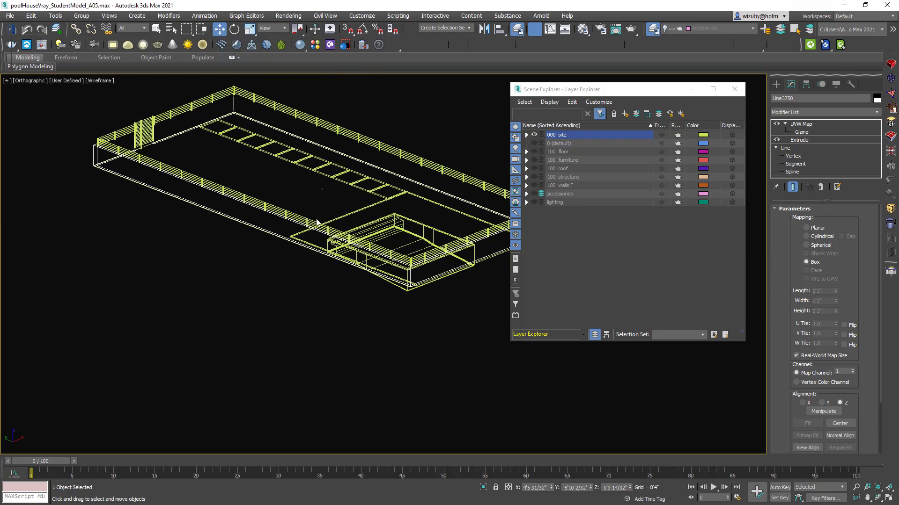
key(F3)
scroll(376, 277, up, 4)
scroll(376, 276, down, 1)
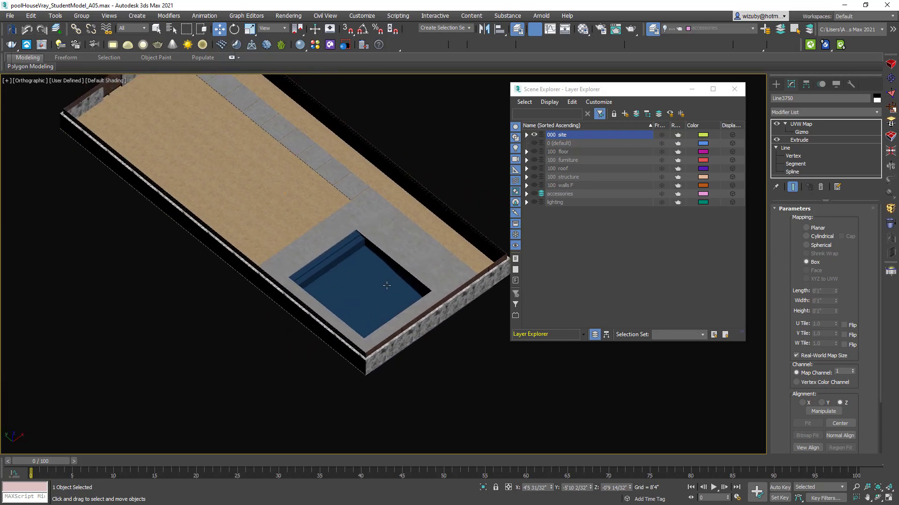
scroll(379, 275, up, 1)
scroll(383, 274, down, 4)
scroll(387, 272, up, 1)
scroll(388, 272, down, 1)
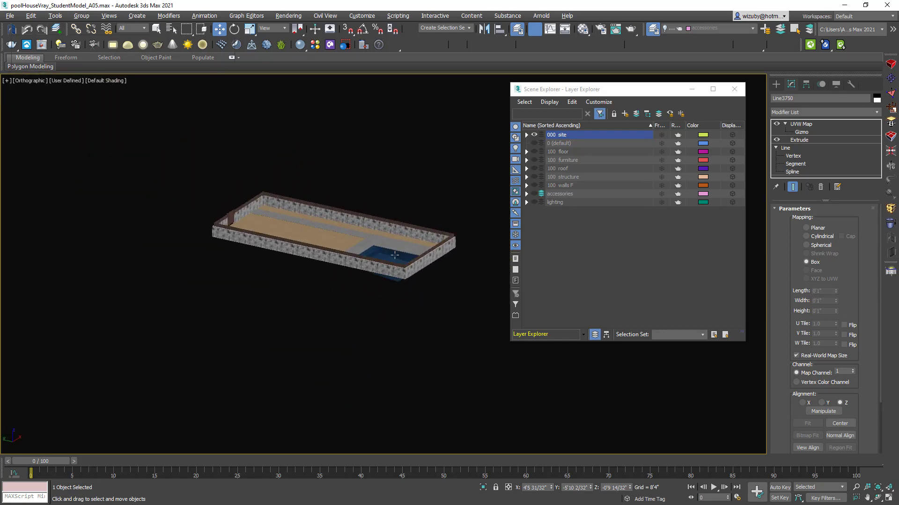
scroll(386, 274, up, 2)
scroll(383, 278, up, 2)
- Unhide the 100 floor layer and inspect the deck and grey slabs with edged faces
click(534, 152)
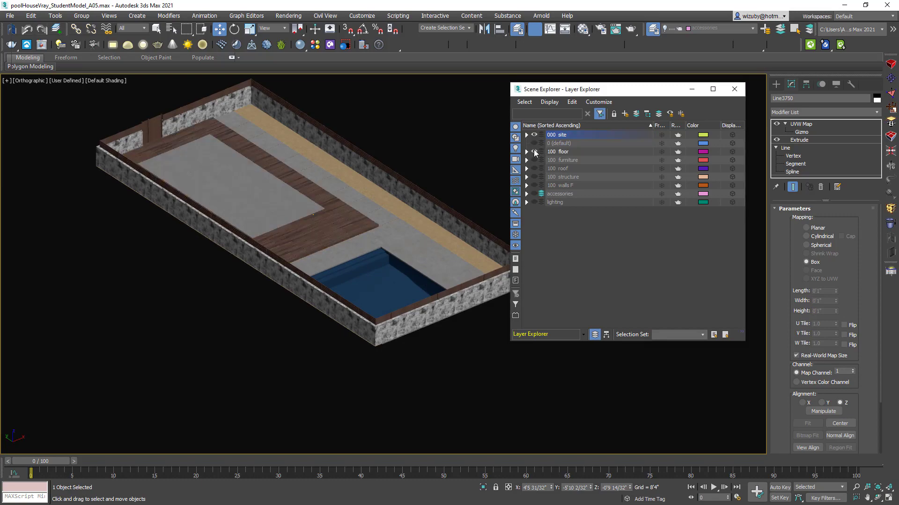
alt+middle_drag(370, 229, 310, 225)
scroll(307, 226, up, 4)
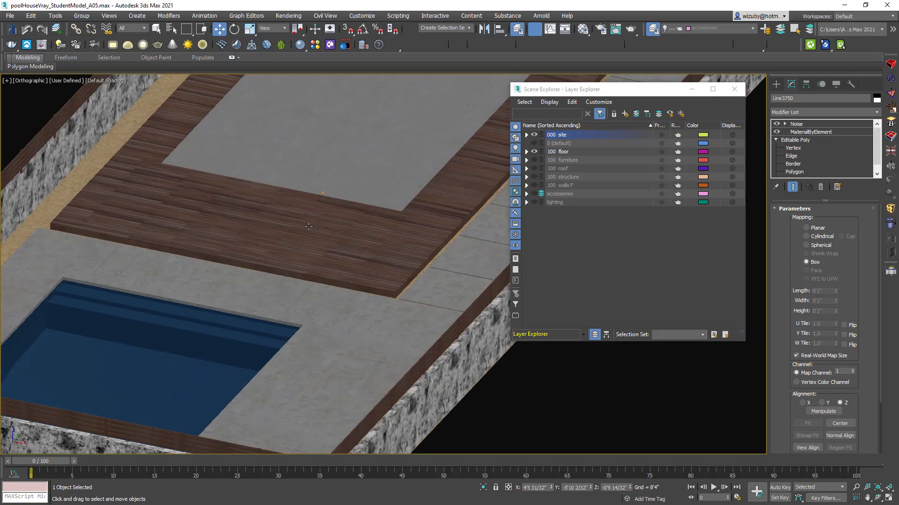
click(308, 226)
key(F4)
scroll(308, 226, down, 3)
alt+middle_drag(308, 226, 383, 233)
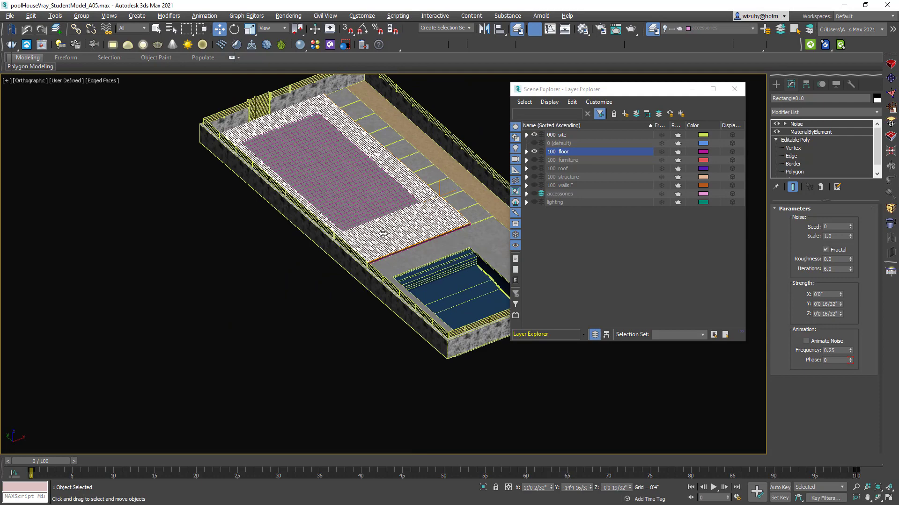
scroll(382, 234, up, 1)
scroll(379, 225, up, 3)
click(372, 207)
key(F4)
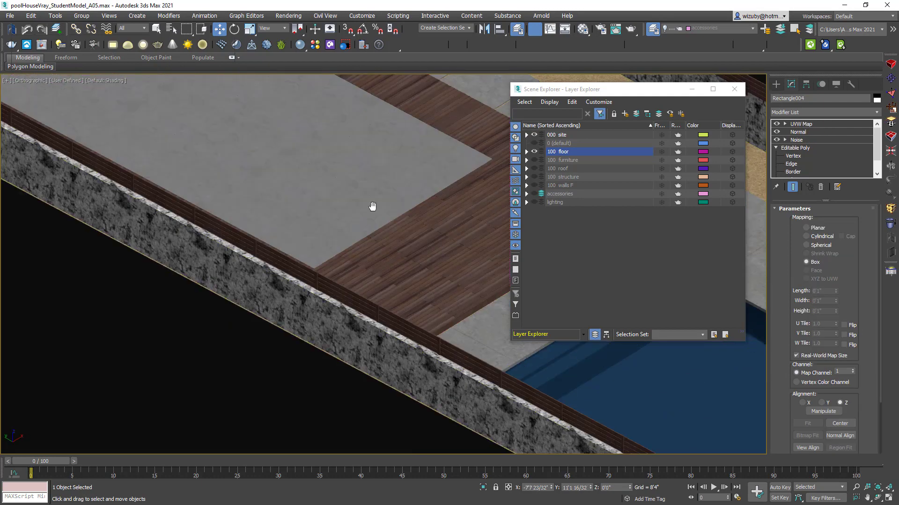
scroll(382, 235, down, 4)
key(F4)
key(F4)
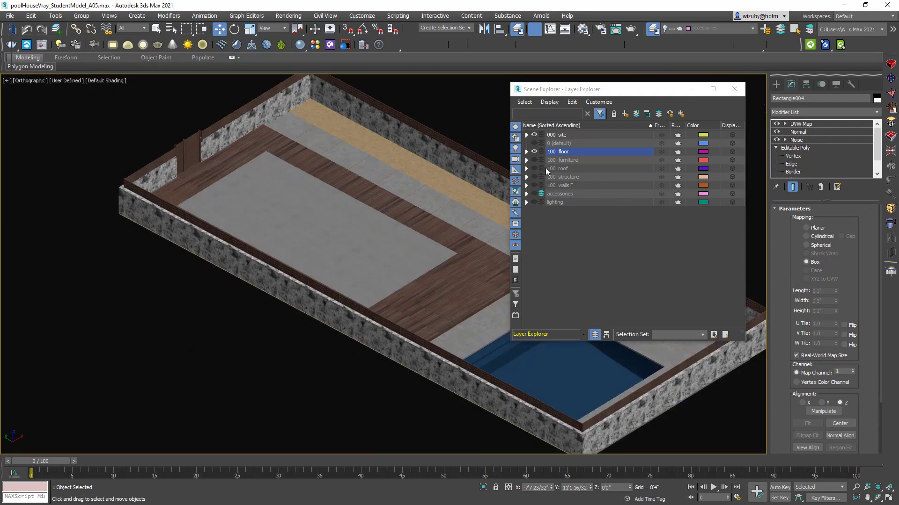
- Show the 100 furniture layer and view the sofas and coffee table
click(534, 160)
mouse_move(296, 232)
alt+middle_down()
mouse_move(273, 243)
mouse_move(332, 248)
mouse_move(409, 163)
alt+middle_up()
scroll(332, 248, up, 3)
scroll(332, 240, up, 5)
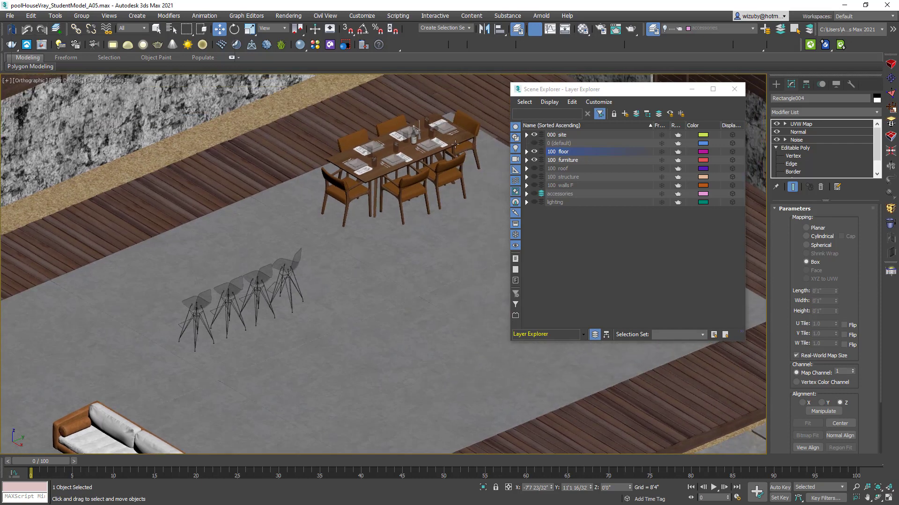
scroll(379, 227, down, 4)
middle_drag(379, 227, 477, 146)
scroll(258, 309, up, 5)
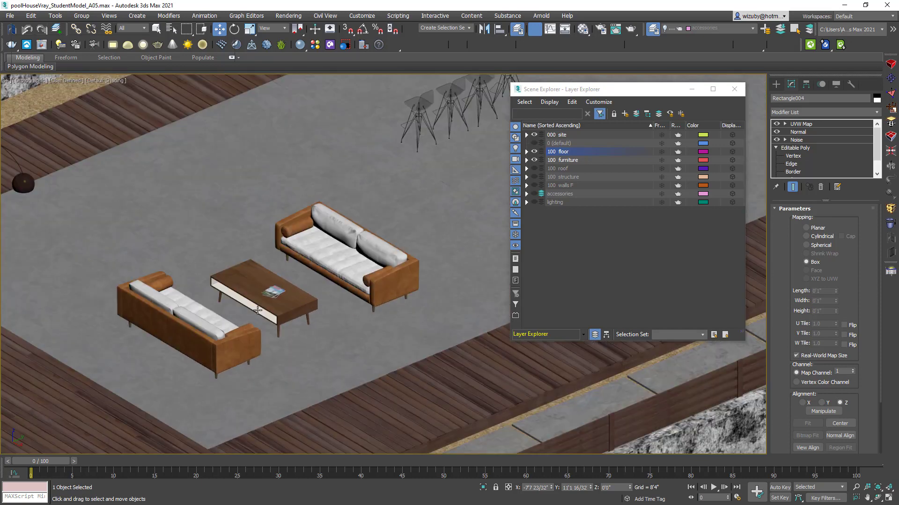
scroll(195, 334, down, 4)
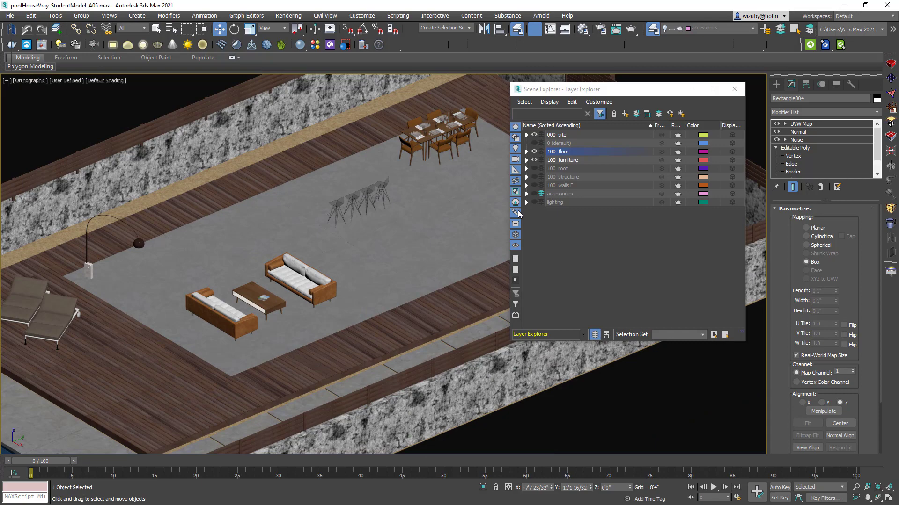
- Toggle the 100 roof layer on and off, showing 100 structure instead
click(534, 169)
mouse_move(372, 232)
alt+middle_down()
mouse_move(482, 176)
mouse_move(419, 241)
mouse_move(484, 211)
alt+middle_up()
click(535, 169)
- Make the walls F, accessories and lighting layers visible and orbit to a frontal view
click(535, 185)
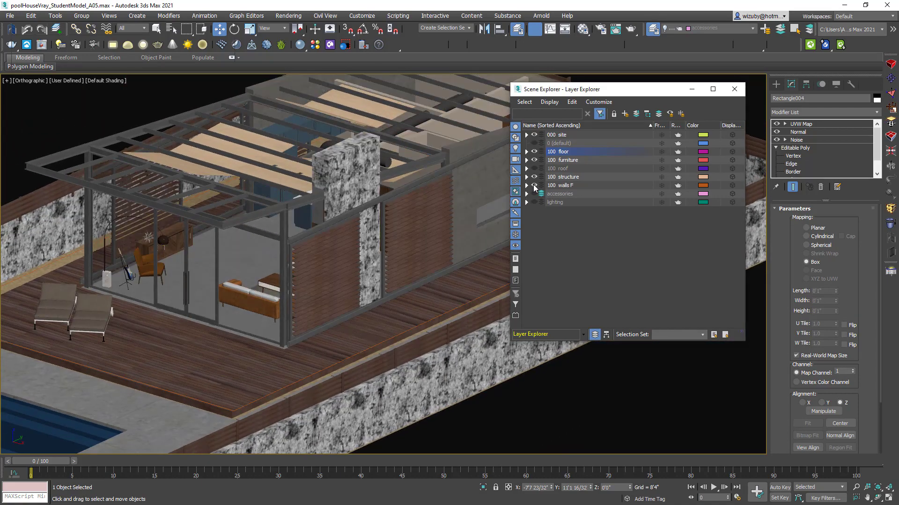
key(ctrl+d)
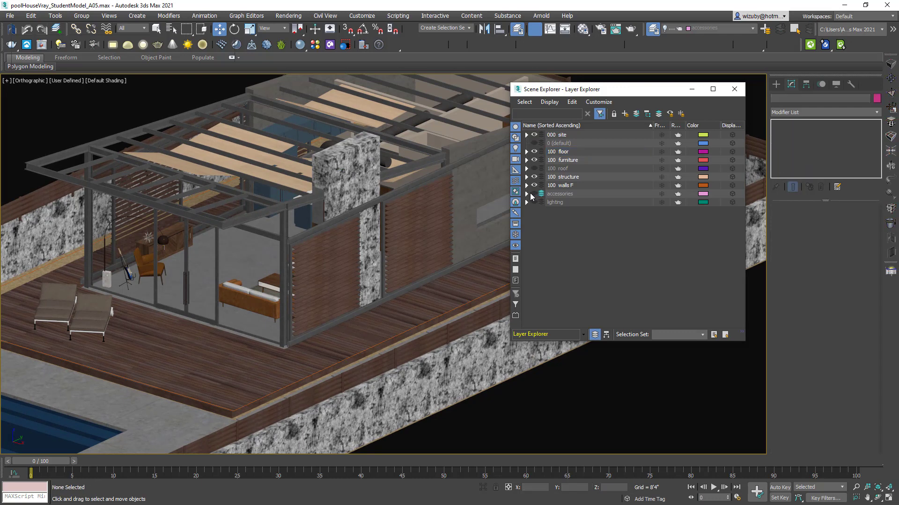
click(534, 194)
mouse_move(422, 224)
alt+middle_down()
mouse_move(306, 245)
mouse_move(365, 239)
alt+middle_up()
click(534, 203)
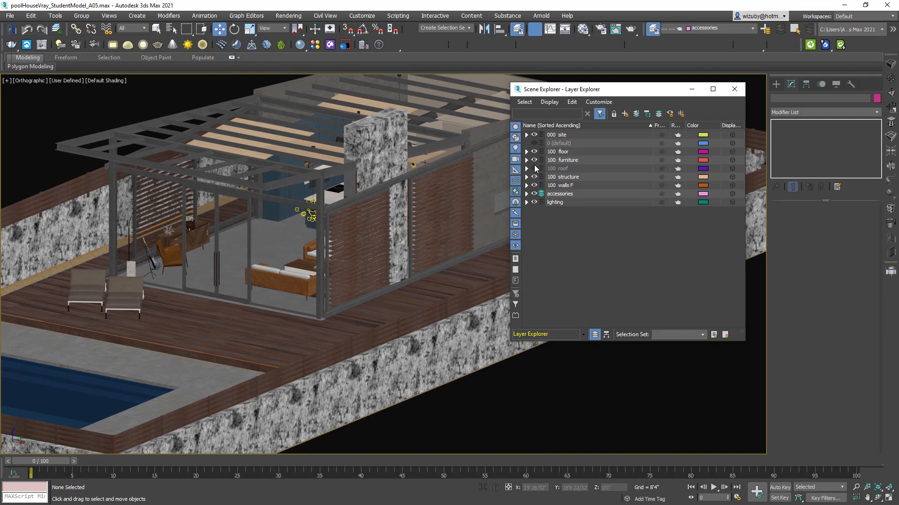
- Show '100 roof' to inspect the whole site, then hide it to look into the living area
click(534, 169)
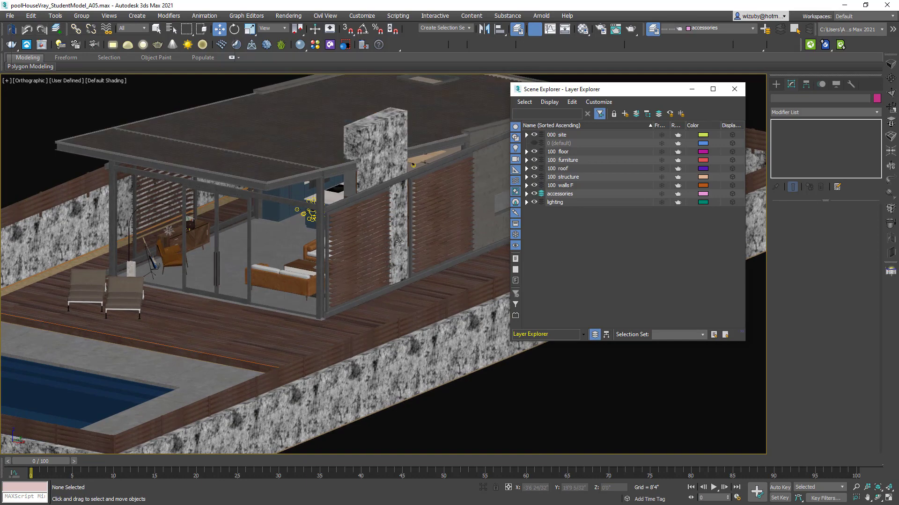
scroll(399, 242, down, 5)
alt+middle_drag(398, 242, 327, 253)
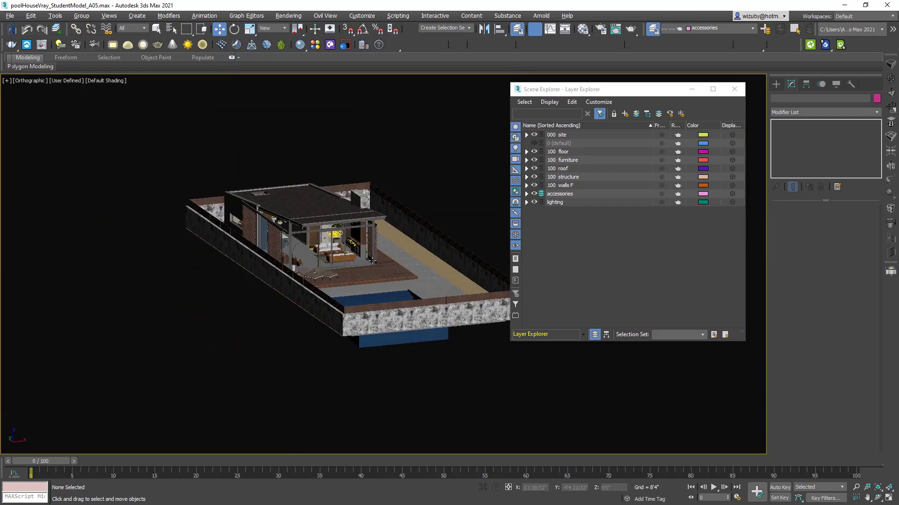
scroll(328, 252, up, 5)
click(330, 251)
scroll(330, 251, down, 5)
mouse_move(330, 252)
alt+middle_down()
mouse_move(314, 293)
mouse_move(288, 304)
mouse_move(411, 335)
alt+middle_up()
click(288, 304)
scroll(266, 272, up, 5)
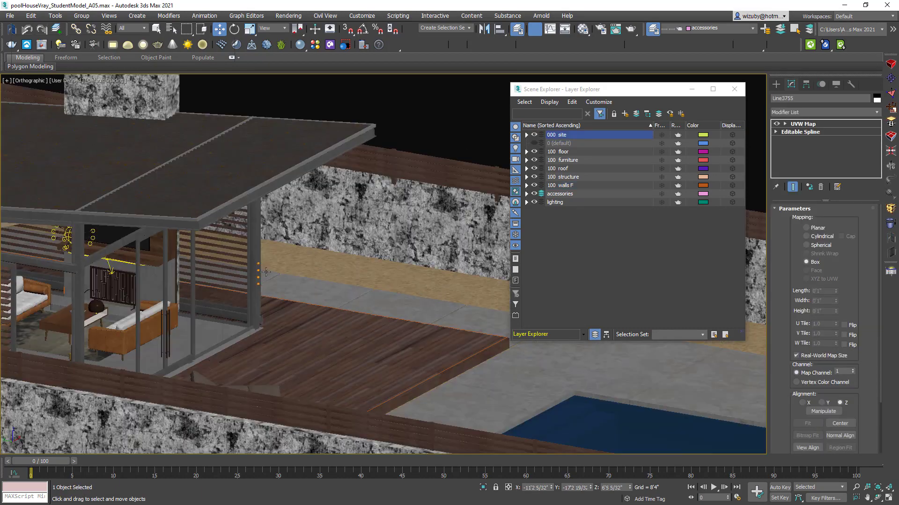
scroll(266, 272, up, 2)
scroll(266, 272, up, 2)
scroll(266, 272, down, 10)
alt+middle_drag(266, 274, 281, 309)
click(364, 227)
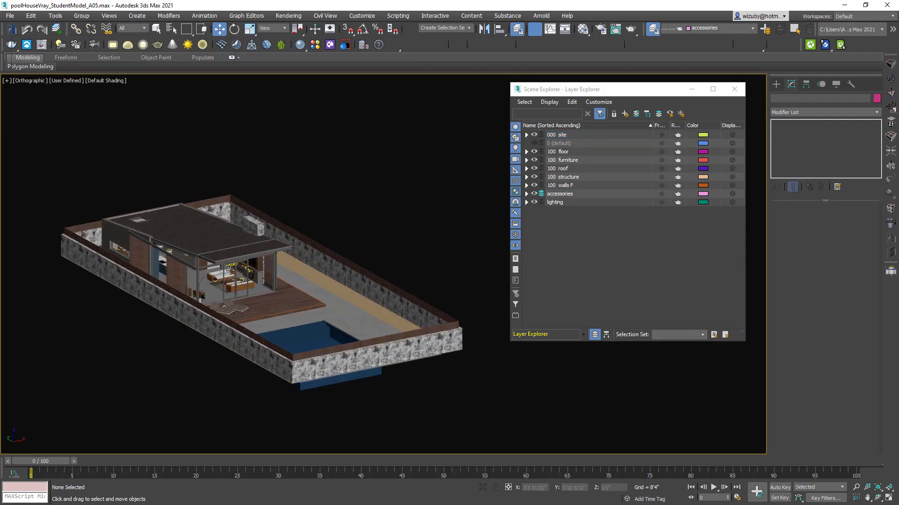
scroll(232, 271, up, 5)
click(534, 168)
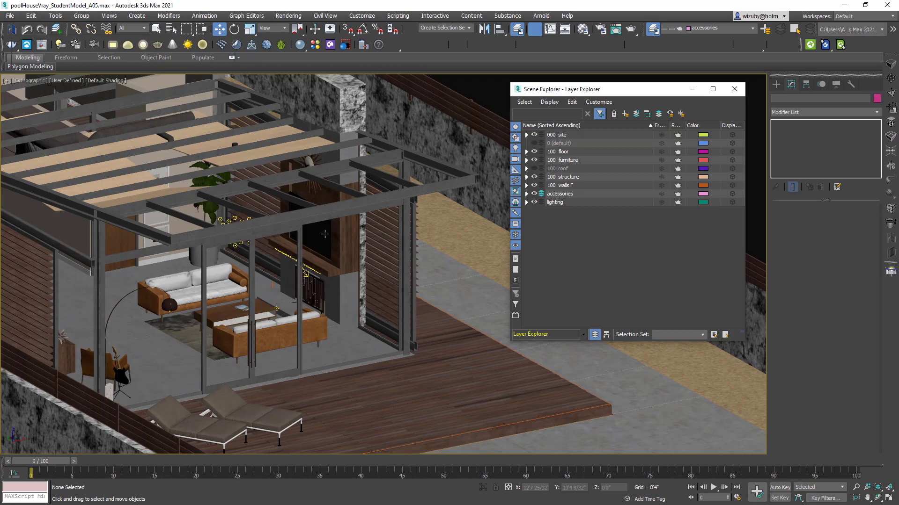
mouse_move(457, 365)
alt+middle_down()
mouse_move(543, 398)
mouse_move(681, 116)
alt+middle_up()
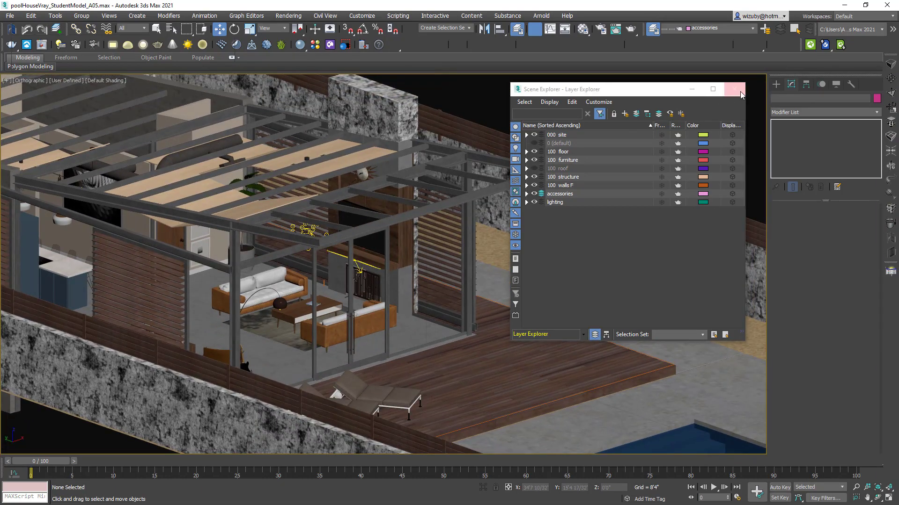
- Turn '100 roof' back on, close Scene Explorer, and pan to a front-on view of the house
click(734, 89)
click(518, 32)
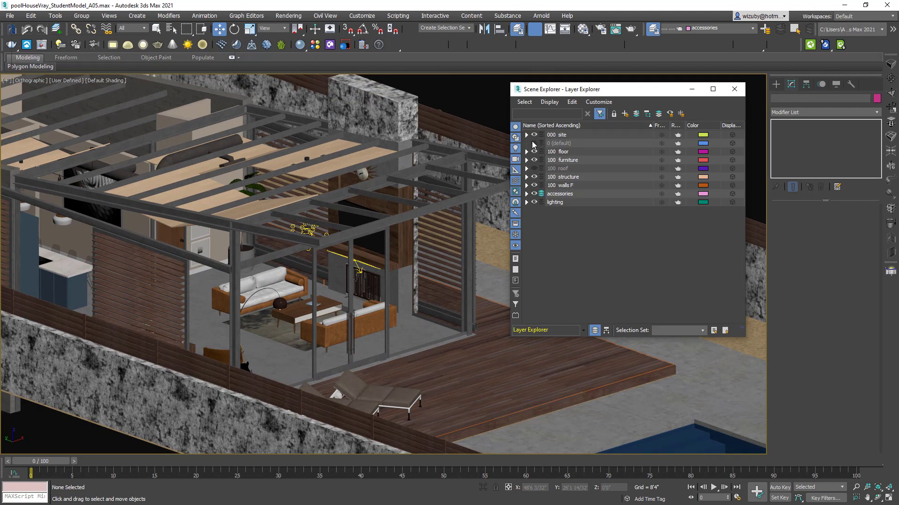
click(534, 169)
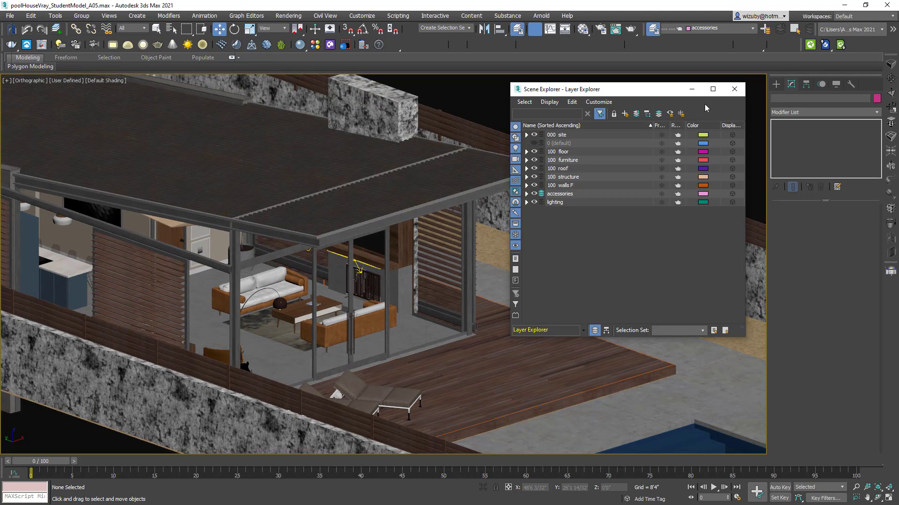
click(734, 90)
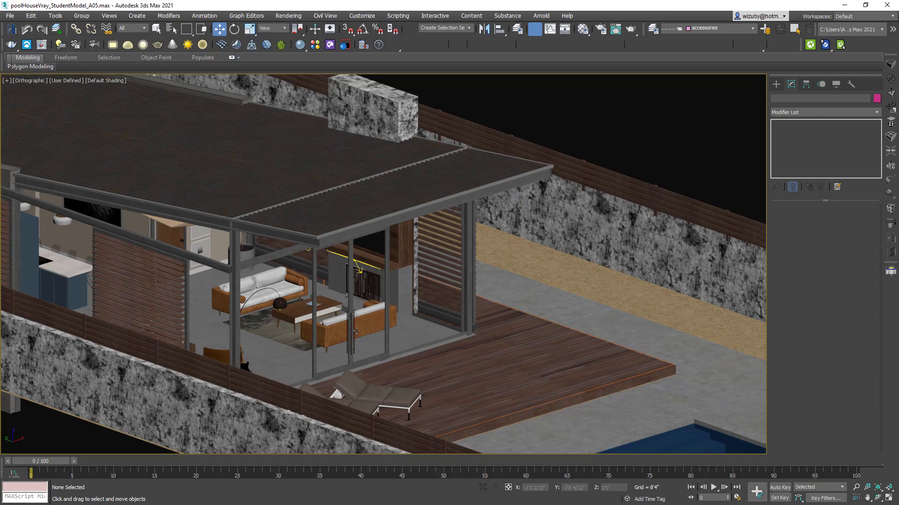
middle_drag(379, 286, 573, 299)
scroll(573, 299, down, 3)
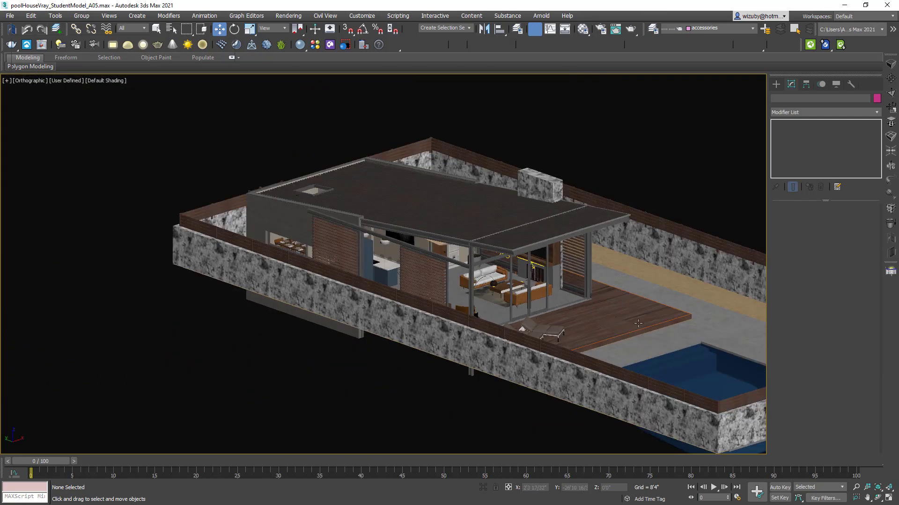
mouse_move(609, 327)
alt+middle_down()
mouse_move(564, 323)
mouse_move(602, 316)
mouse_move(481, 294)
alt+middle_up()
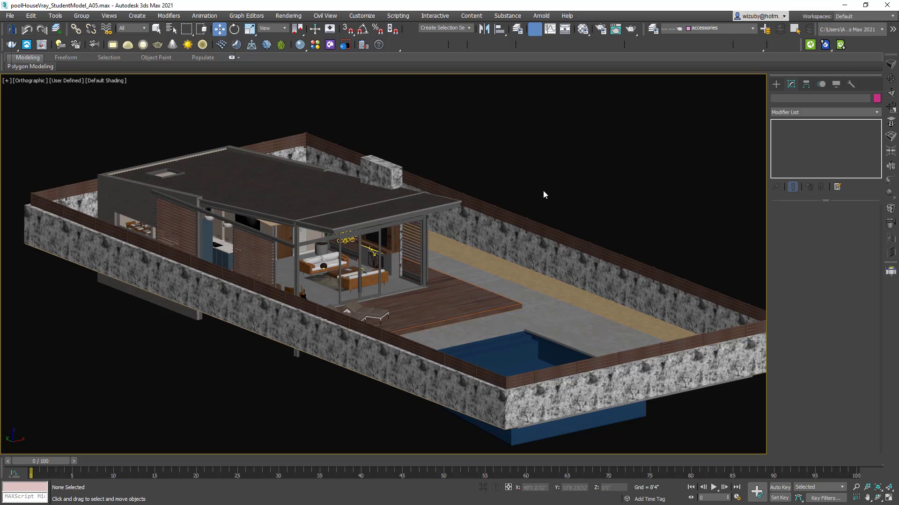
scroll(542, 190, up, 2)
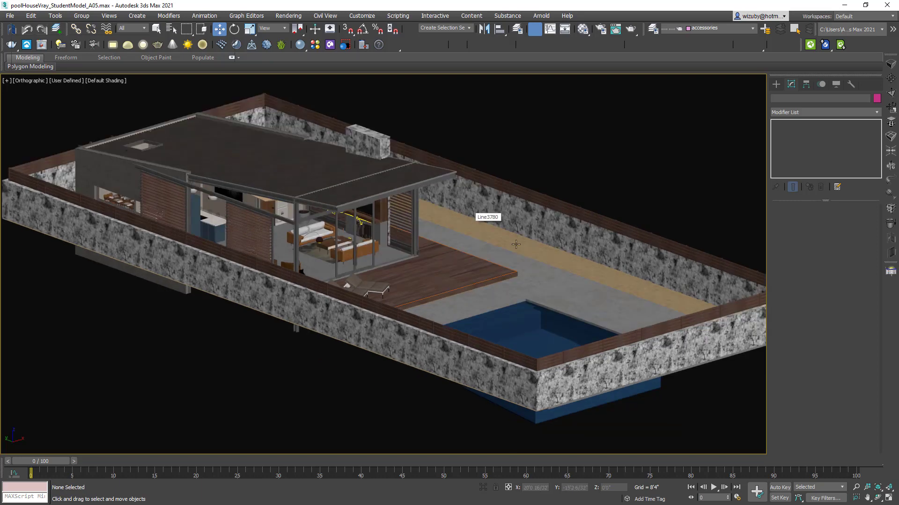
scroll(517, 240, down, 2)
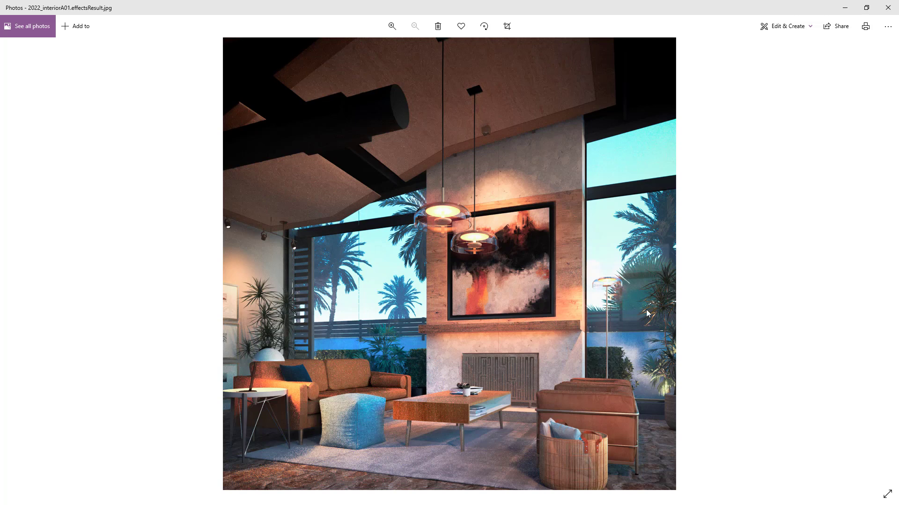
- Advance from the twilight interior render through its daytime version to bar.jpg
key(Right)
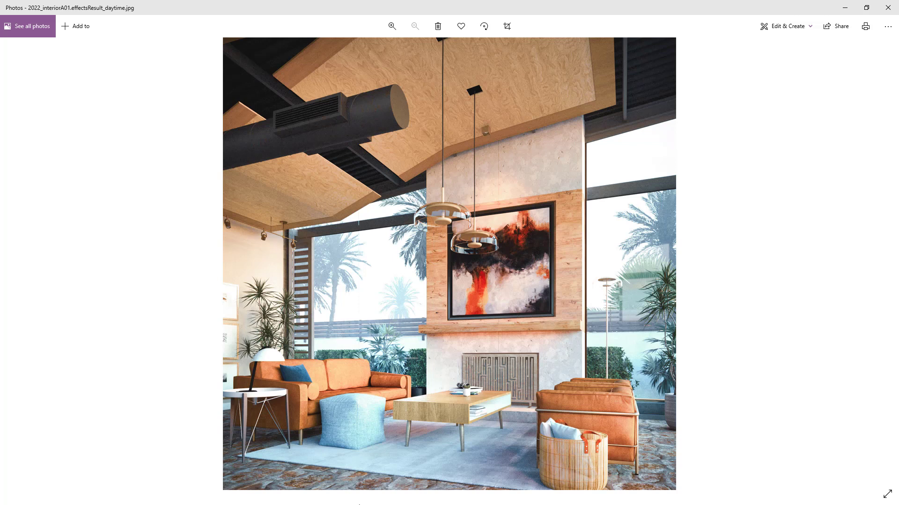
key(Right)
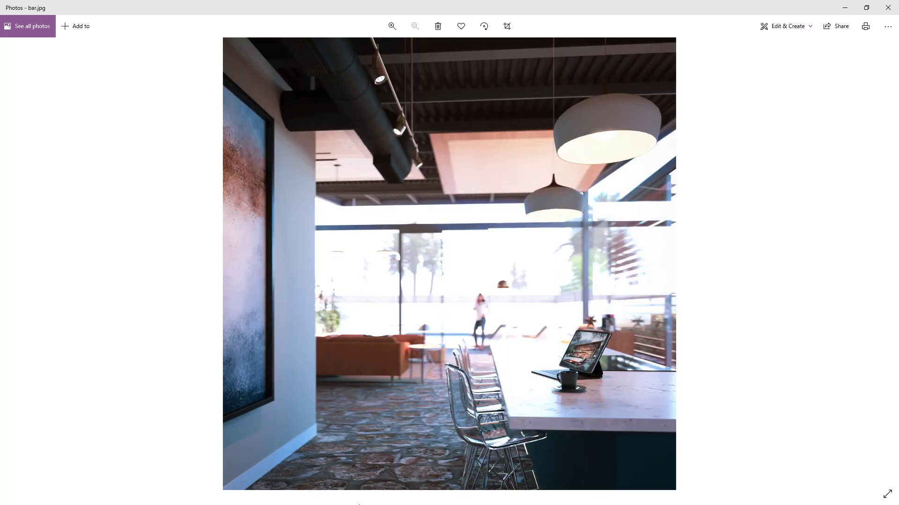
- Step through bar_vignette_square.jpg and chair.jpg to collage.jpg
key(Right)
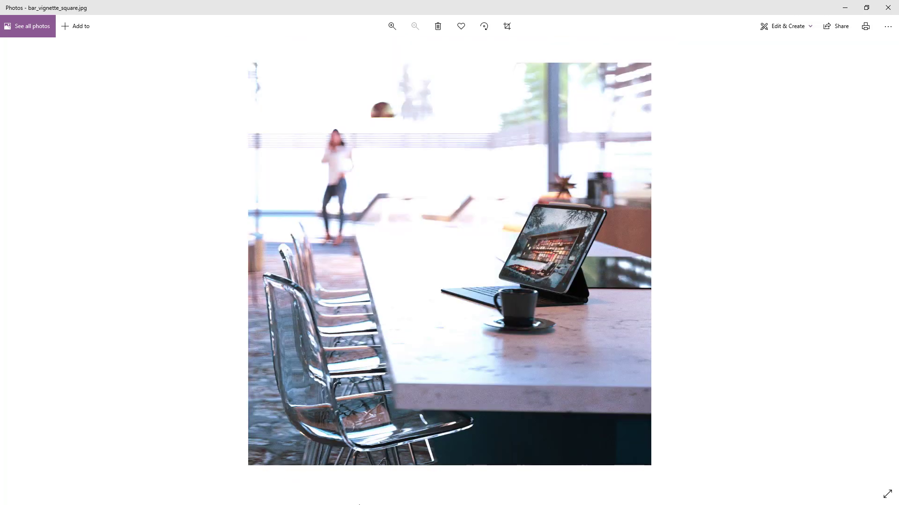
key(Right)
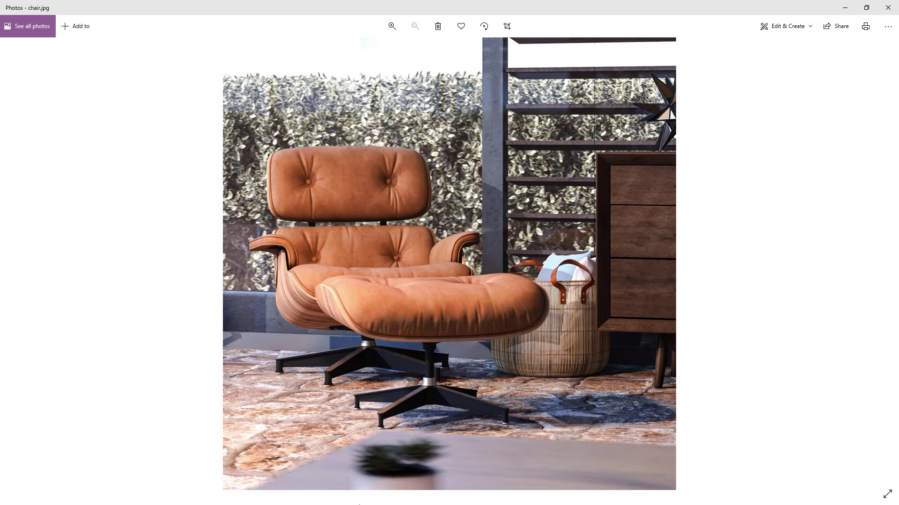
key(Right)
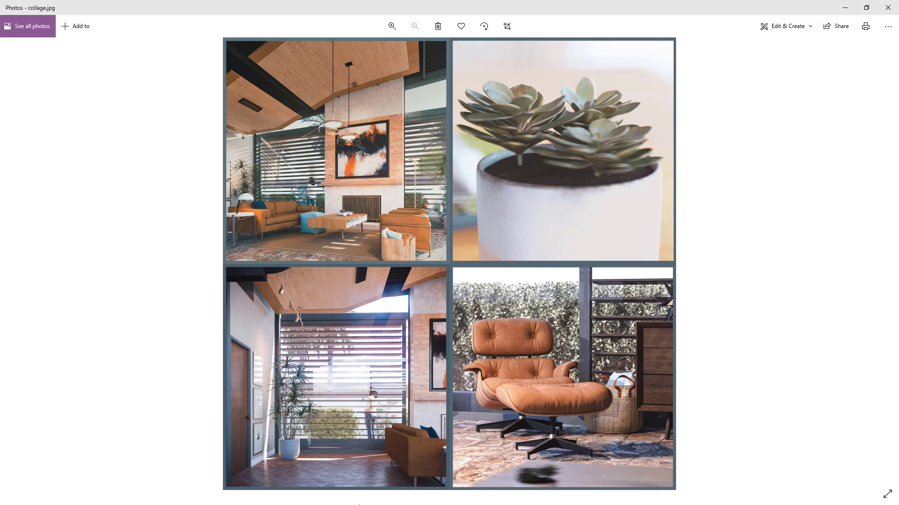
- Advance through main.jpg, succulant.effectsResult.jpg and twilight.jpg to window.jpg
key(Right)
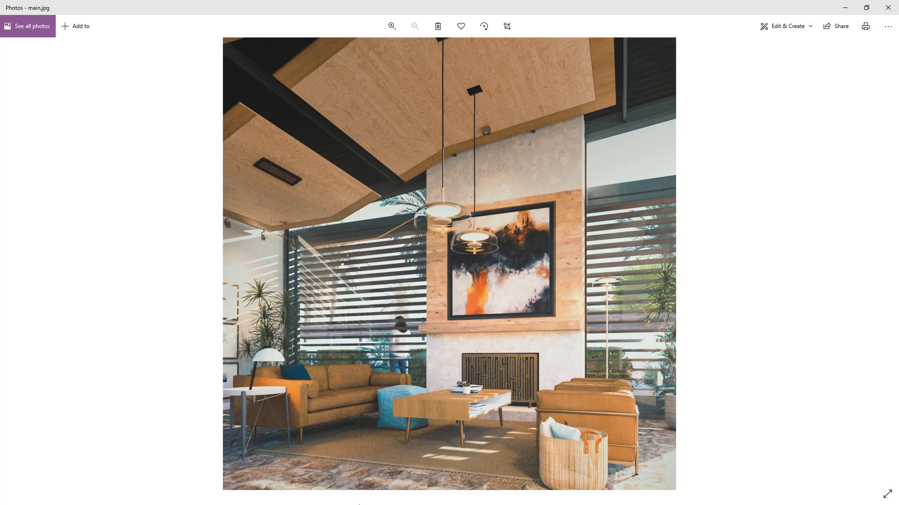
key(Right)
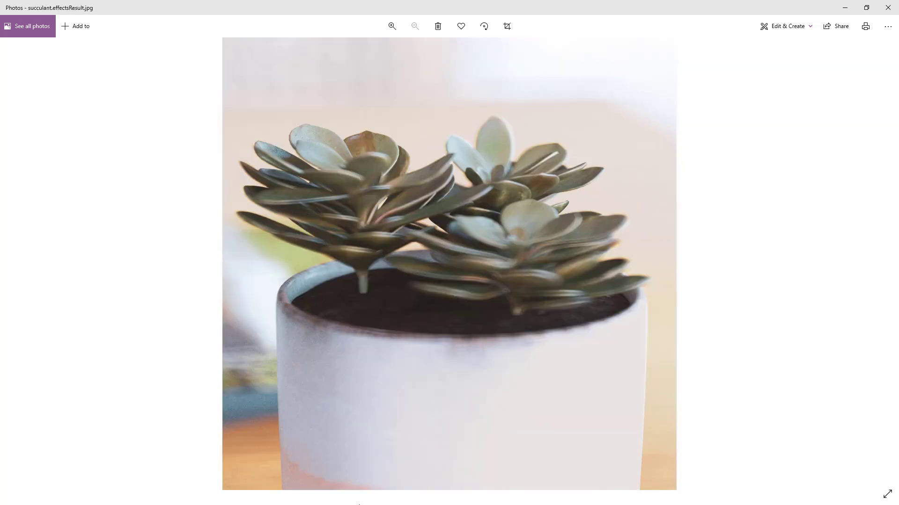
key(Right)
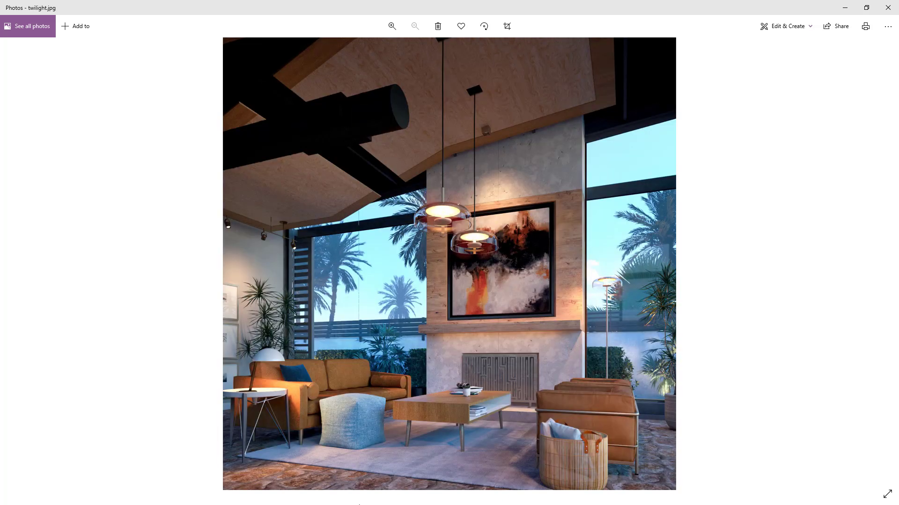
key(Right)
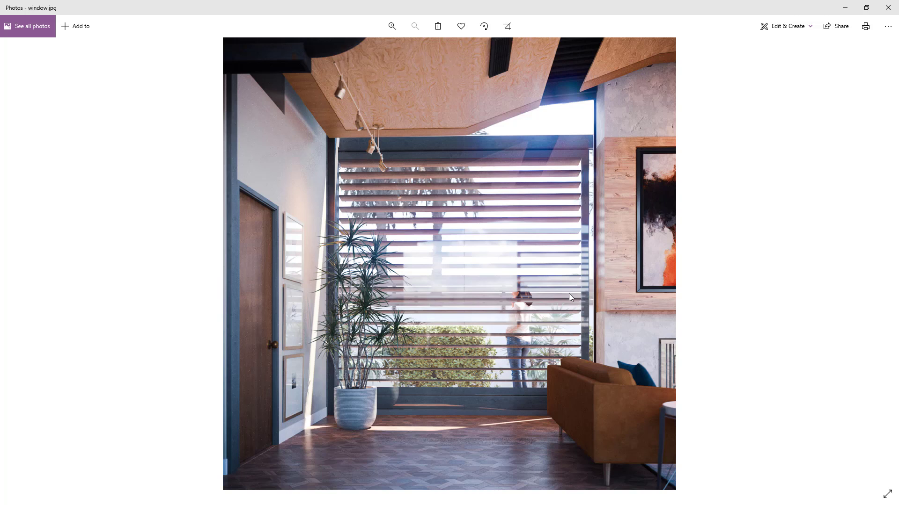
- Cycle past the twilight and succulent images back to bar_vignette_square.jpg
key(Right)
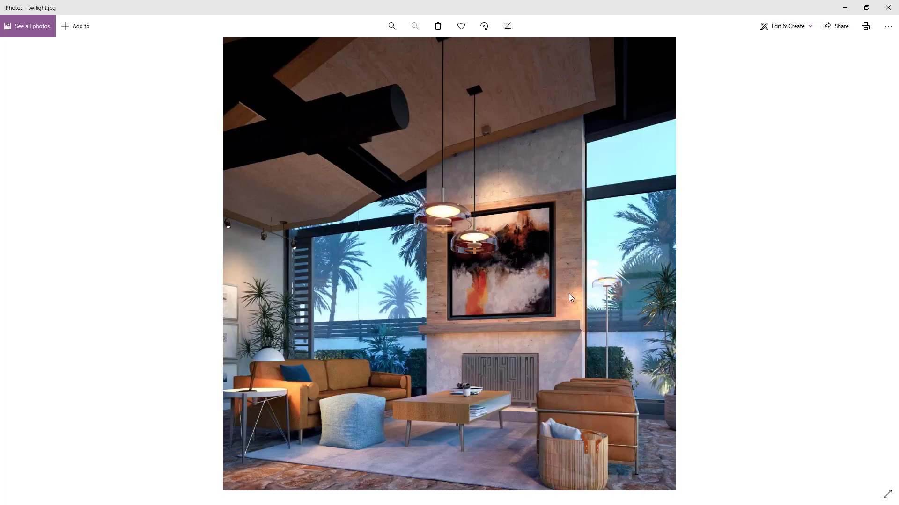
key(Right)
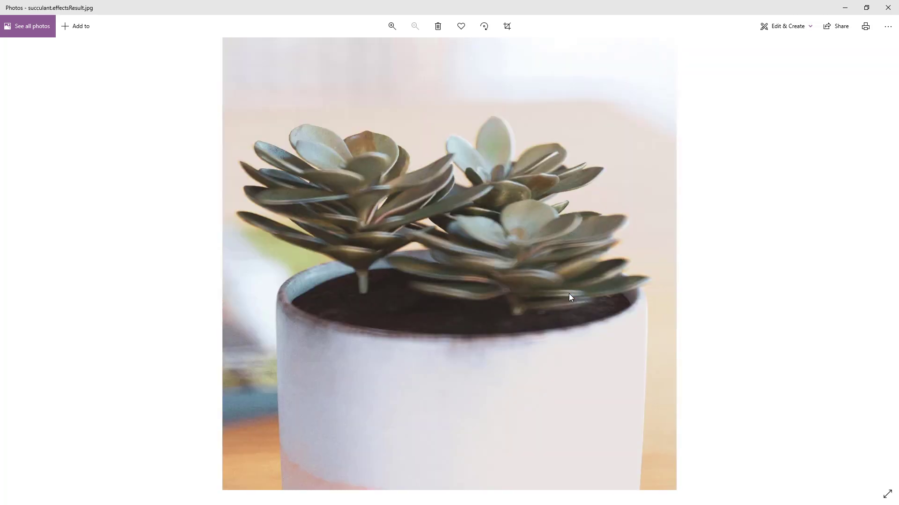
key(Right)
key(Right)
key(Right)
key(Right)
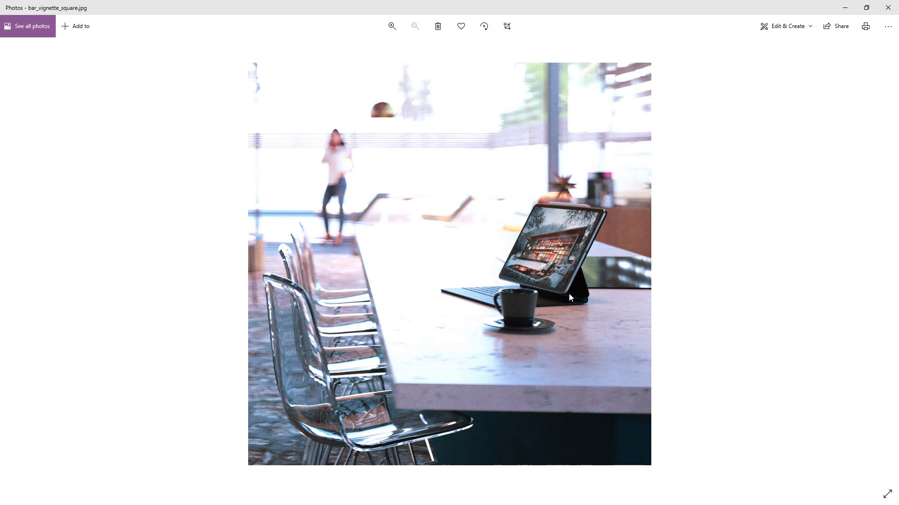